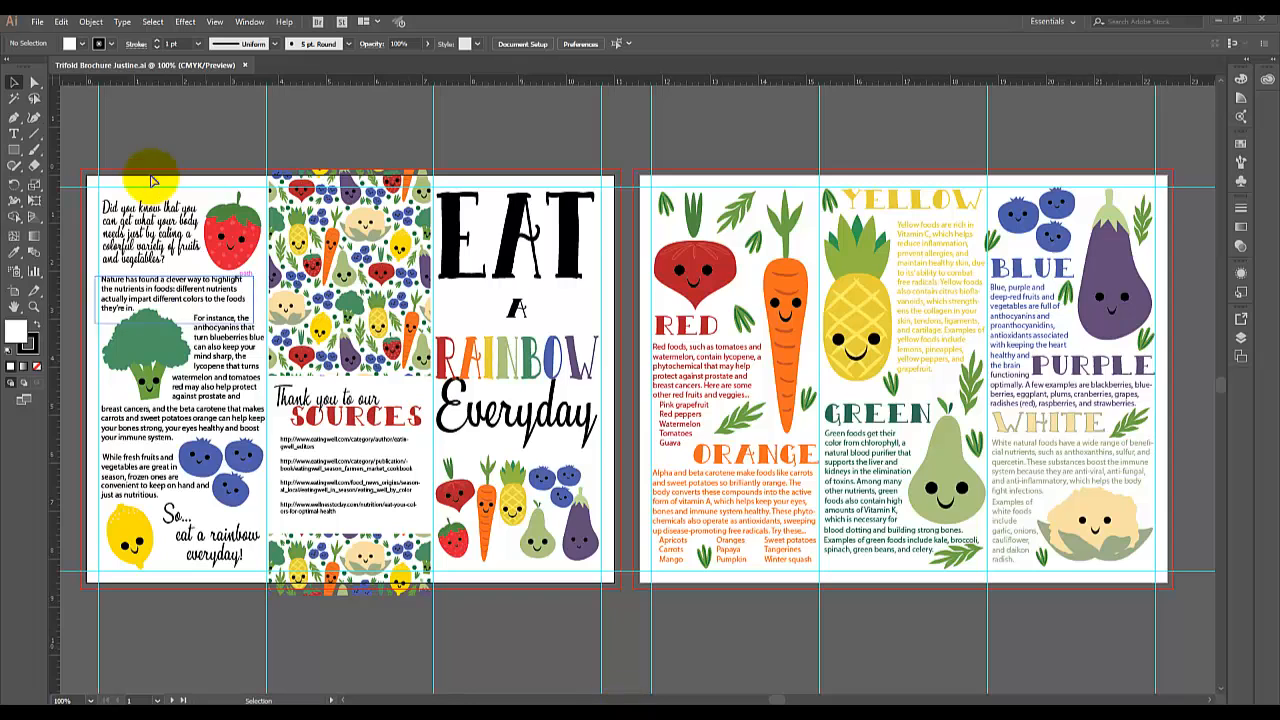
- Start a new print document from the Letter preset, named "Trifold Brochure" plus the designer's first name
left_click(37, 22)
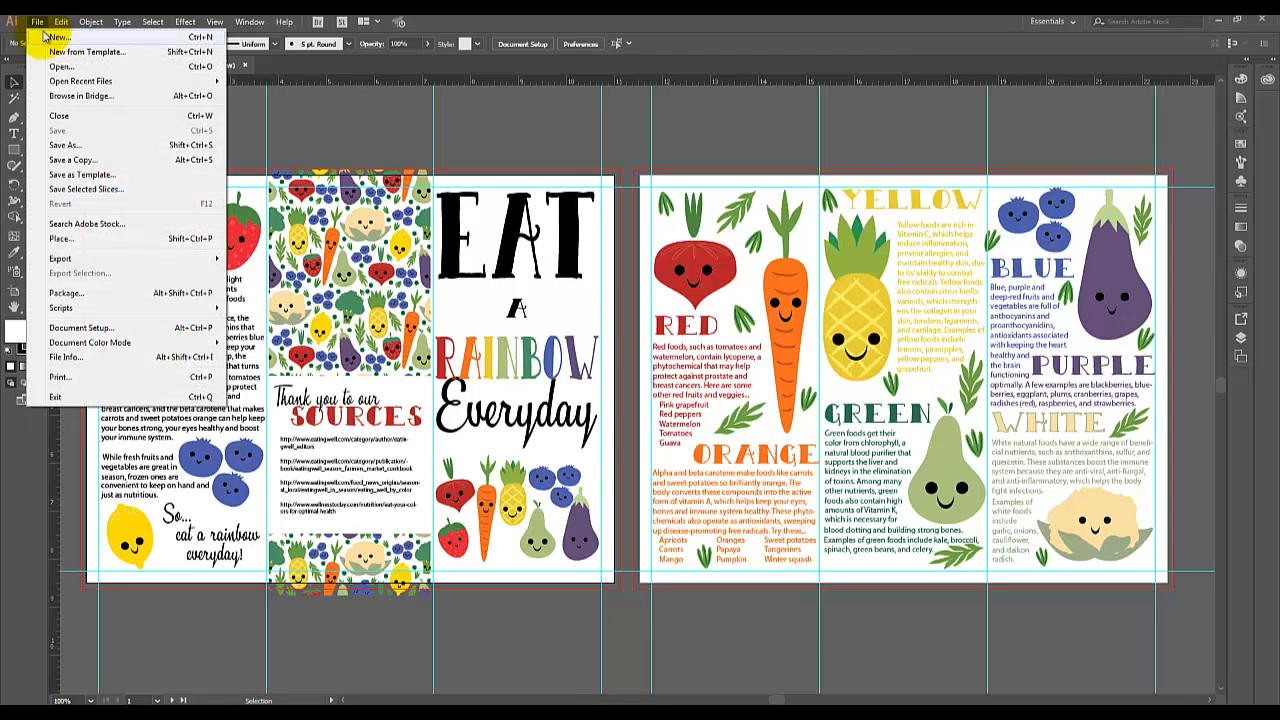
left_click(50, 37)
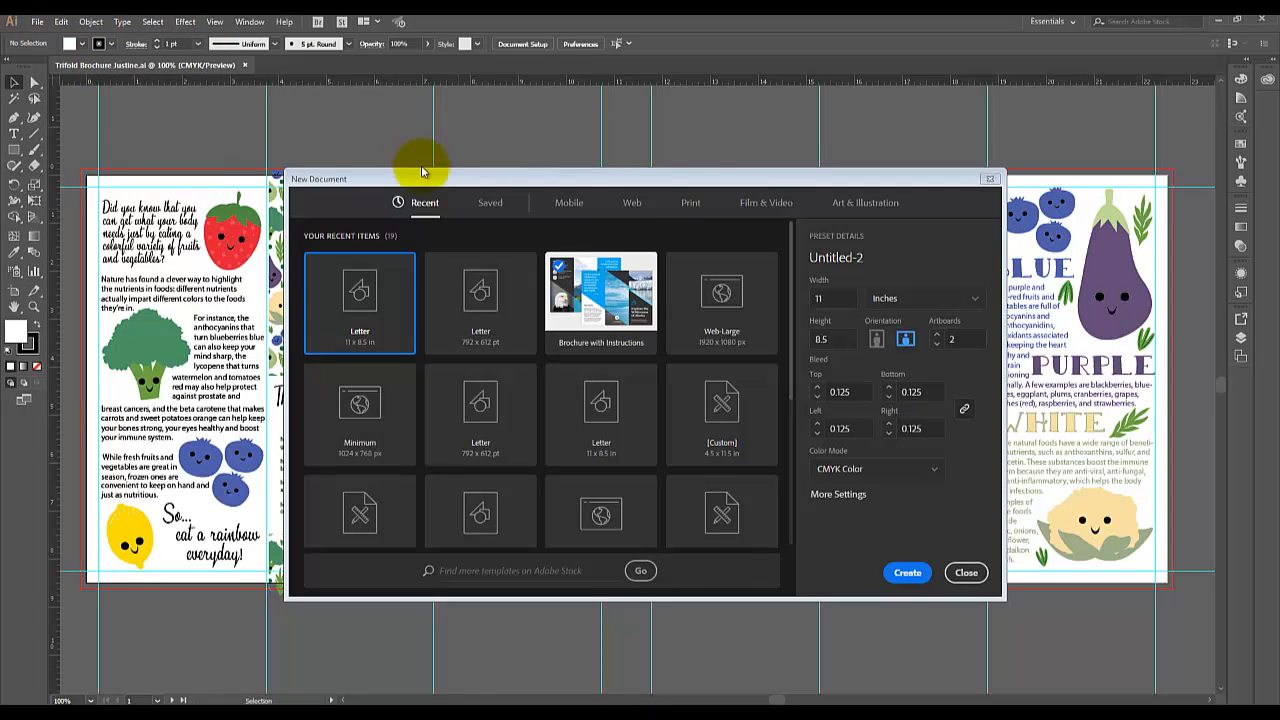
left_click(690, 204)
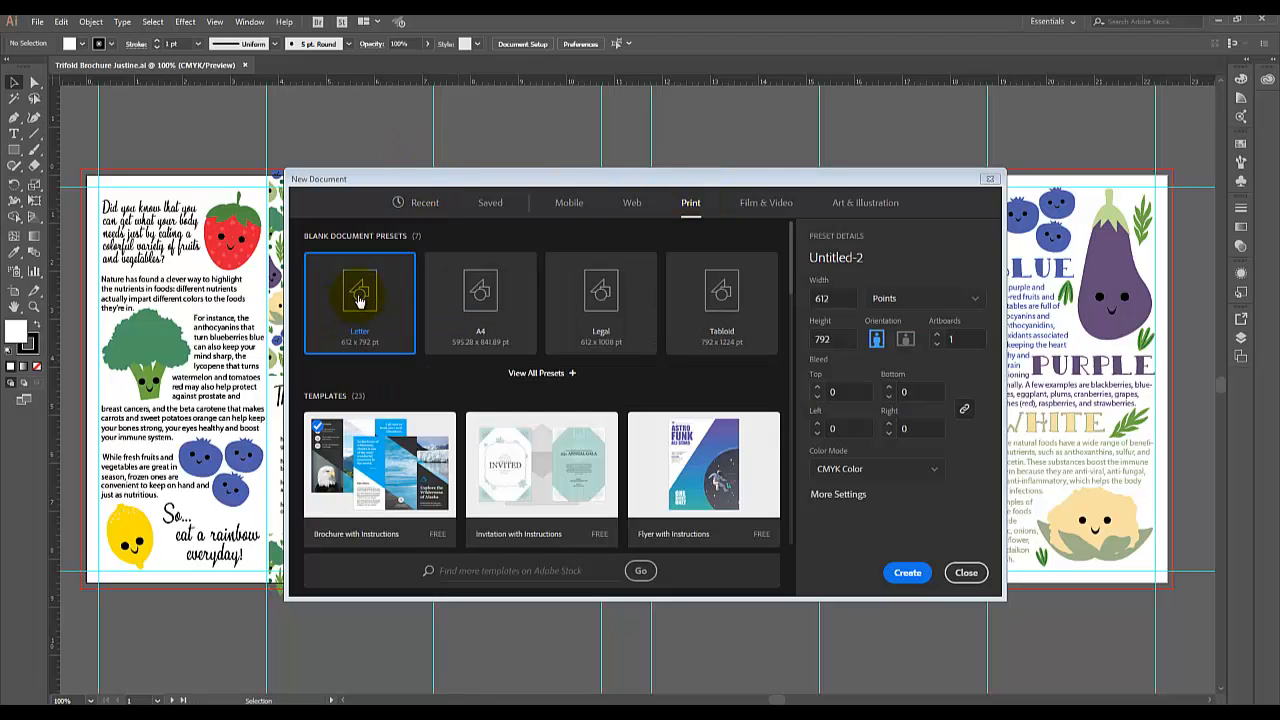
left_click_drag(895, 258, 722, 262)
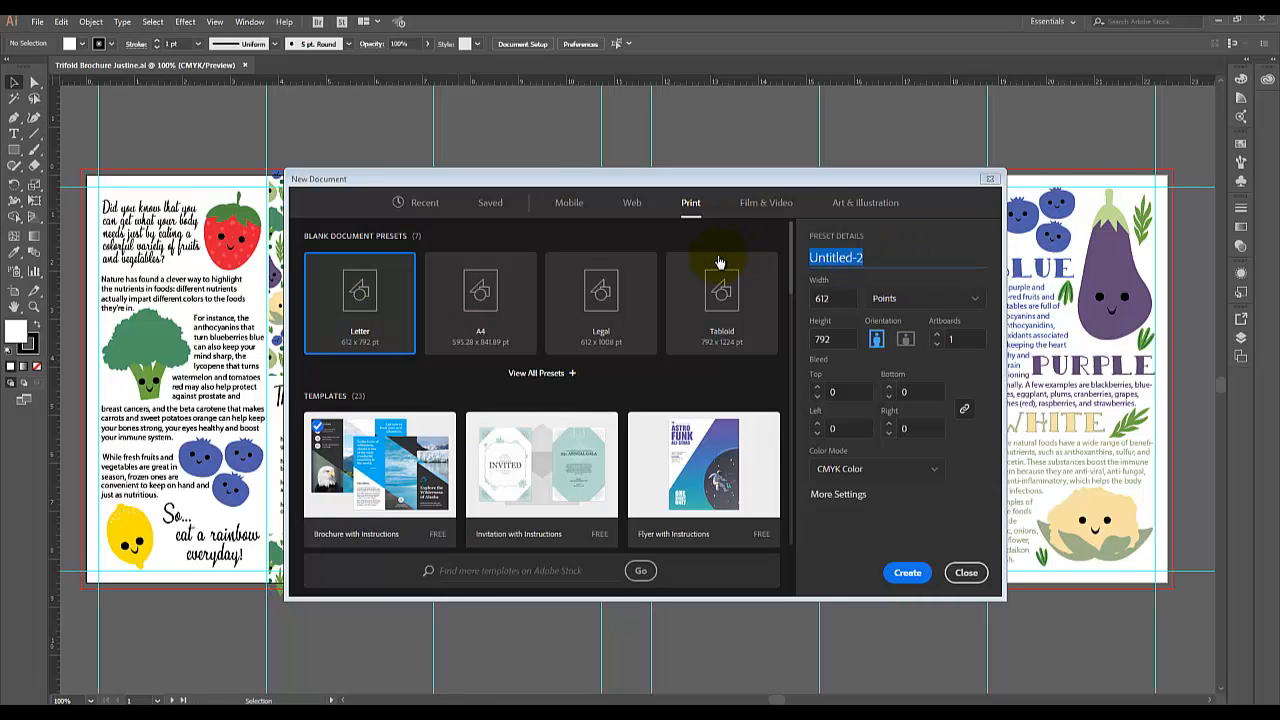
type("Trifold Brochure Justine")
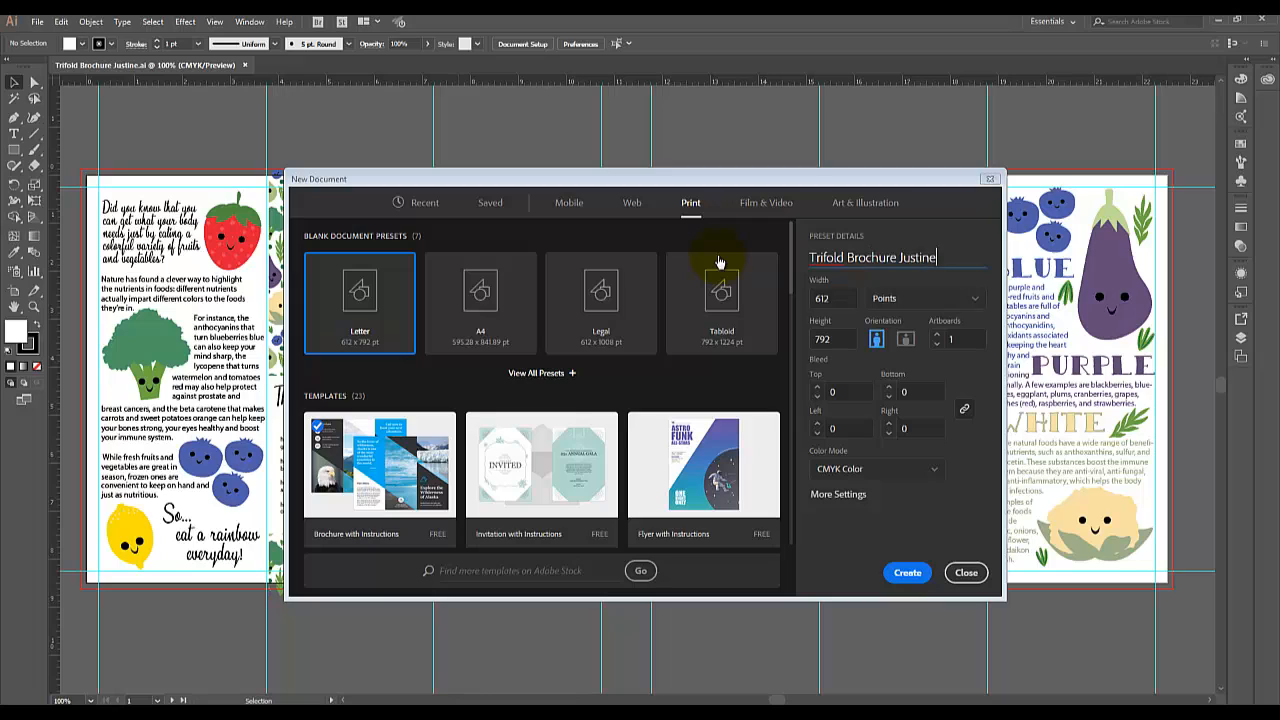
- Configure the document in inches with landscape orientation, 2 artboards and a 0.125 in bleed on all sides
left_click(910, 299)
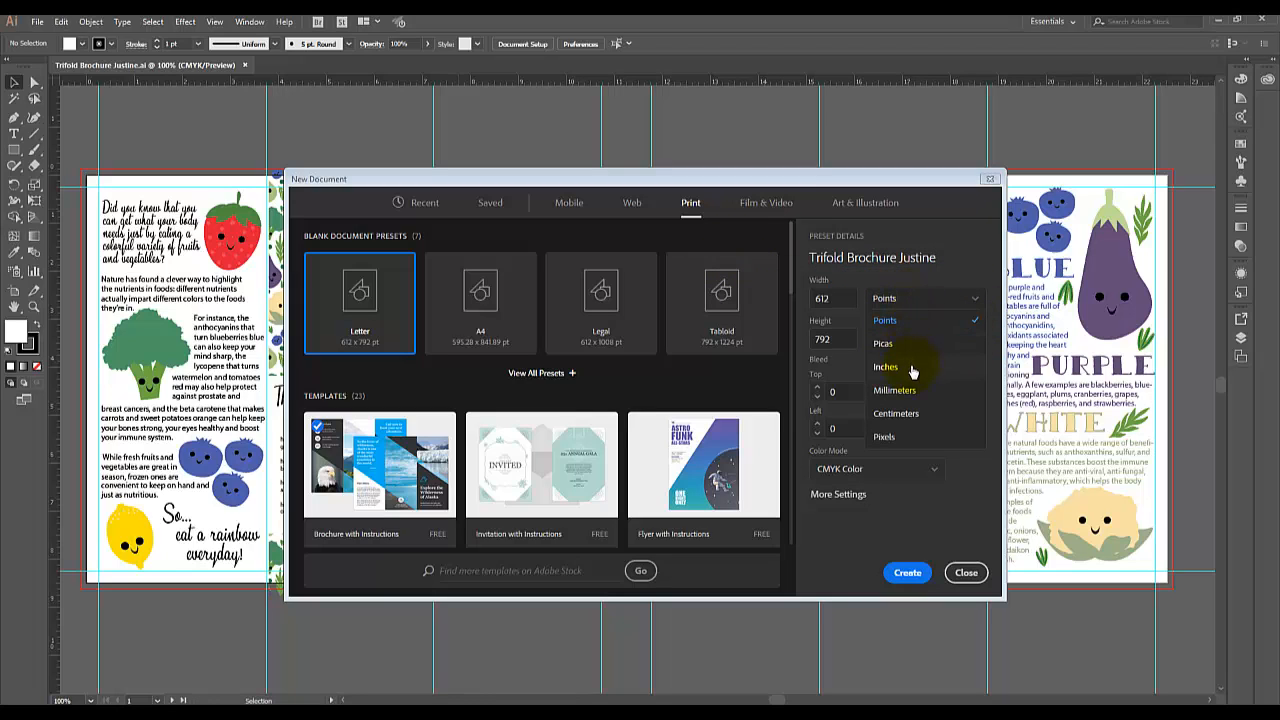
left_click(912, 367)
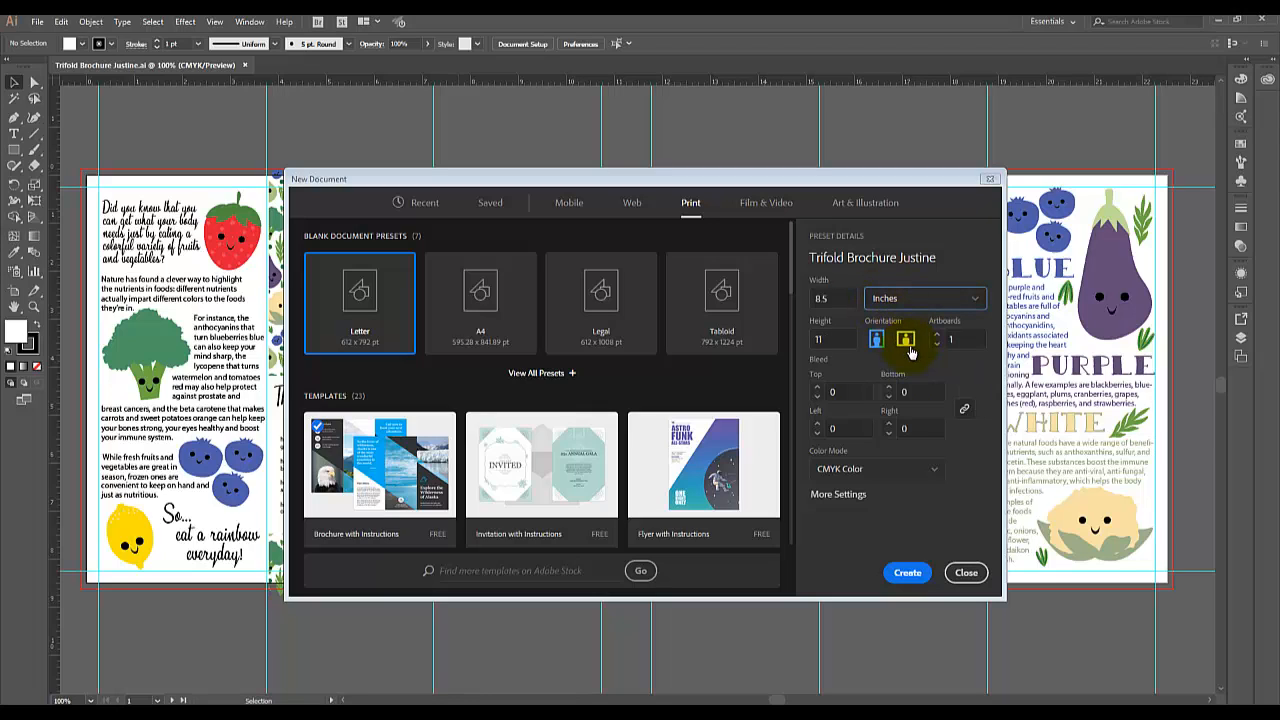
left_click(905, 341)
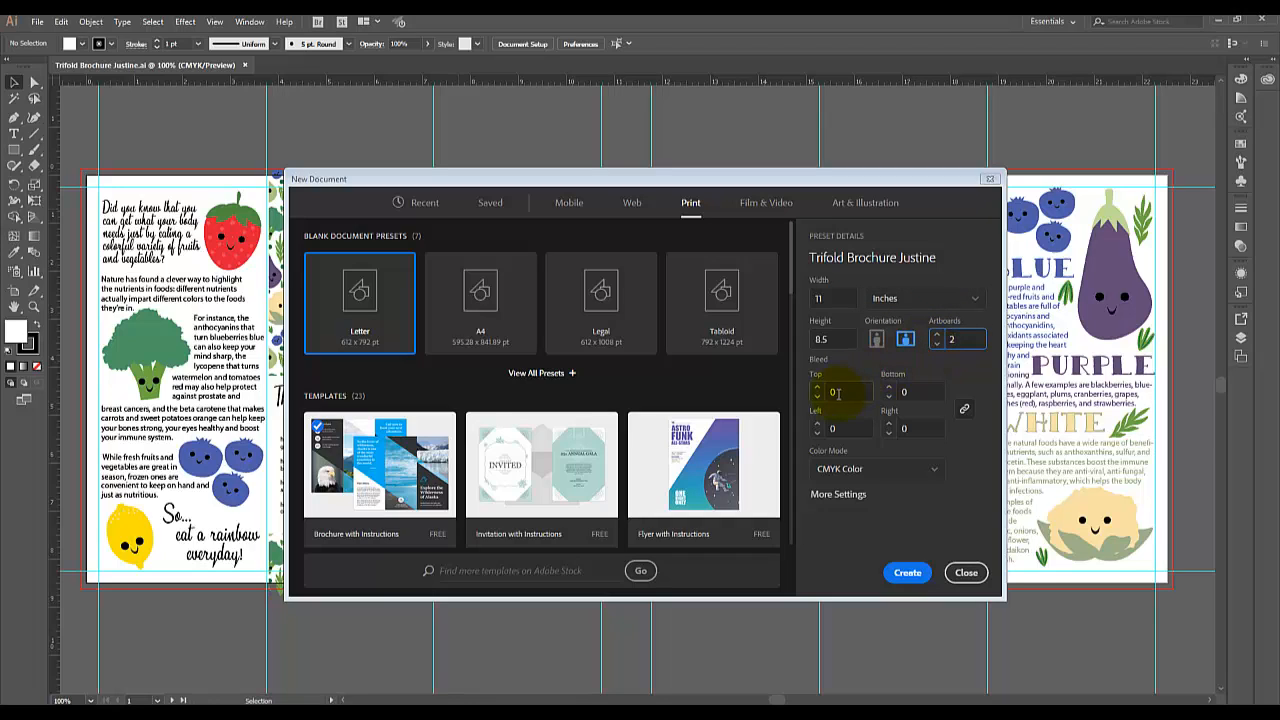
left_click(834, 391)
left_click(962, 410)
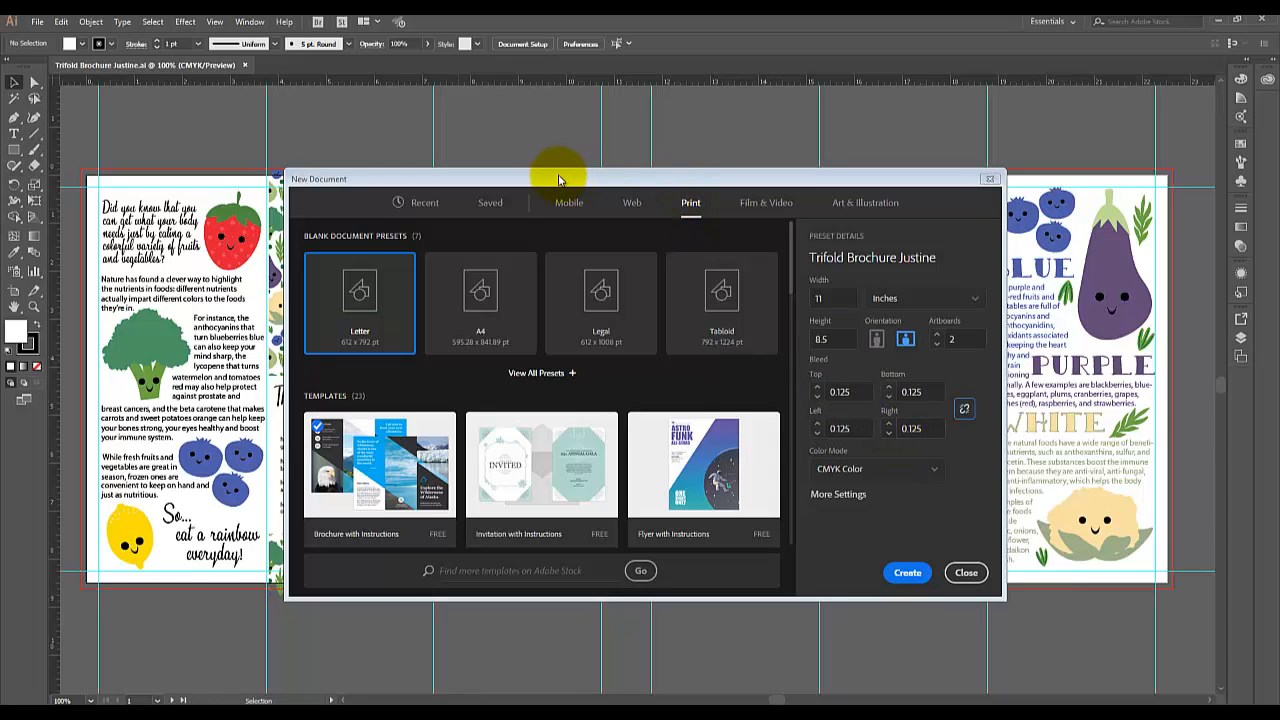
- Set the document's raster effects to High (300 ppi) and create the document
left_click_drag(568, 179, 805, 175)
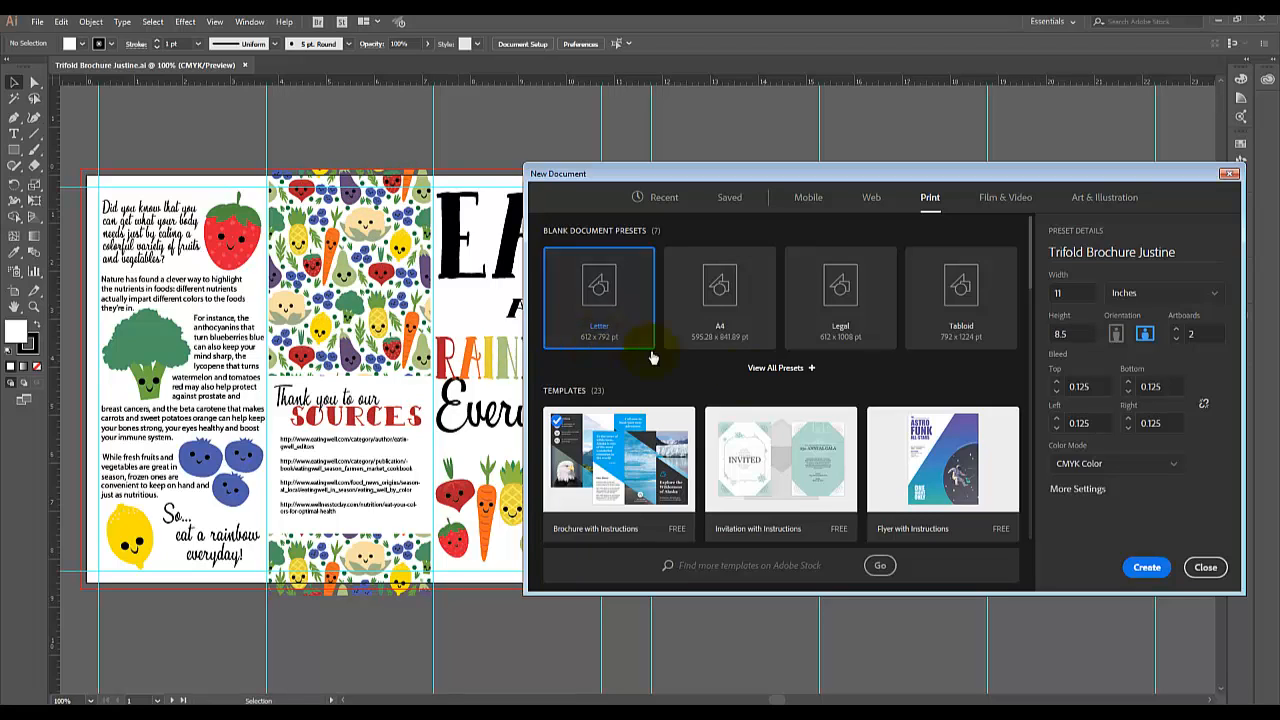
left_click(1076, 489)
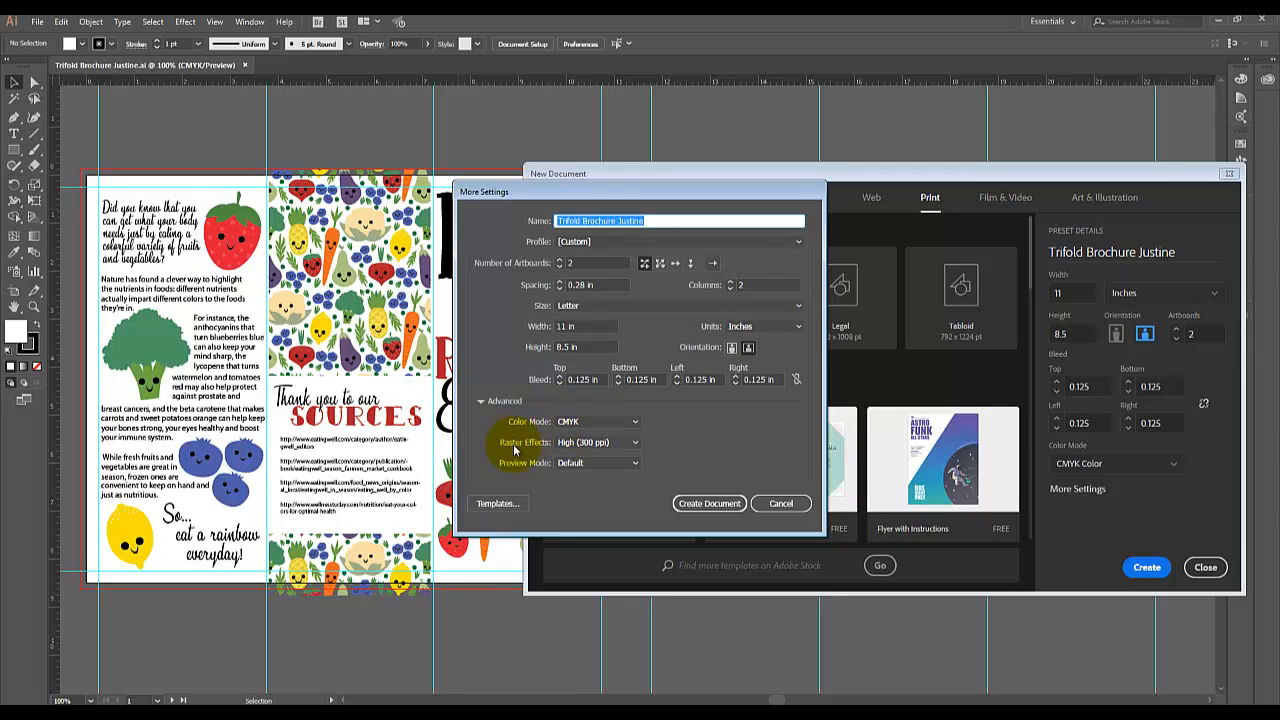
left_click(635, 446)
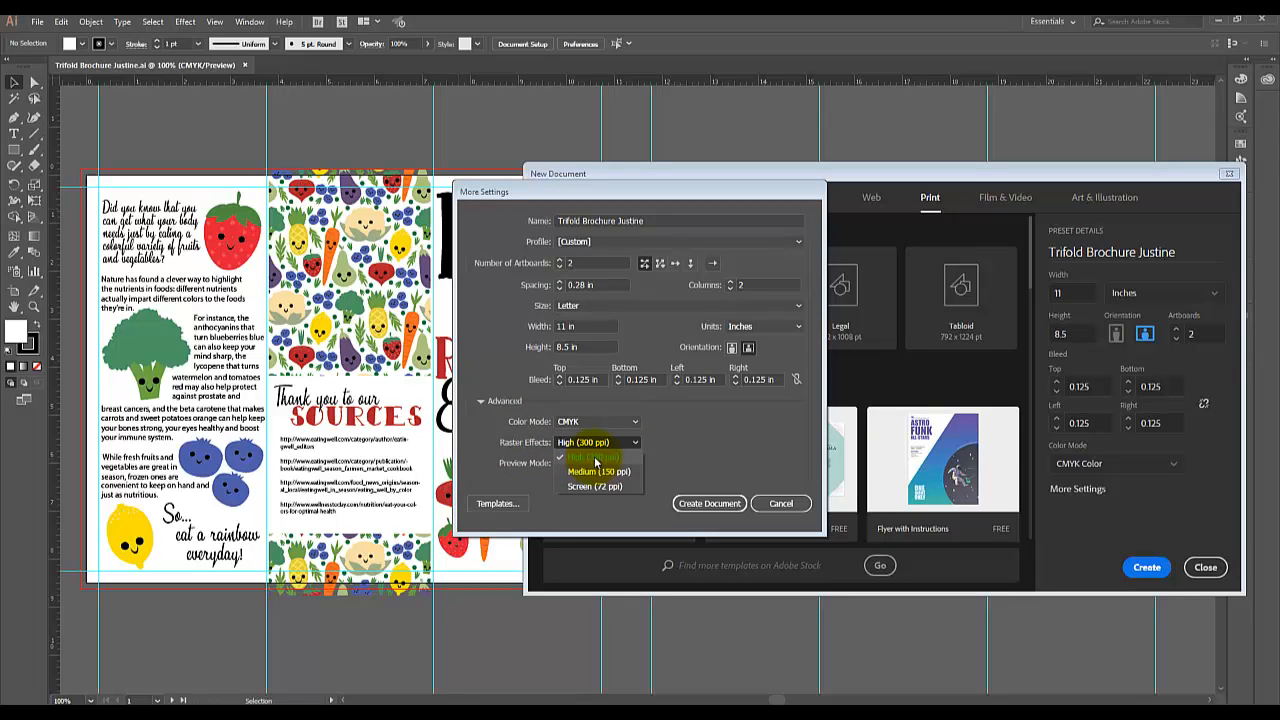
left_click(596, 459)
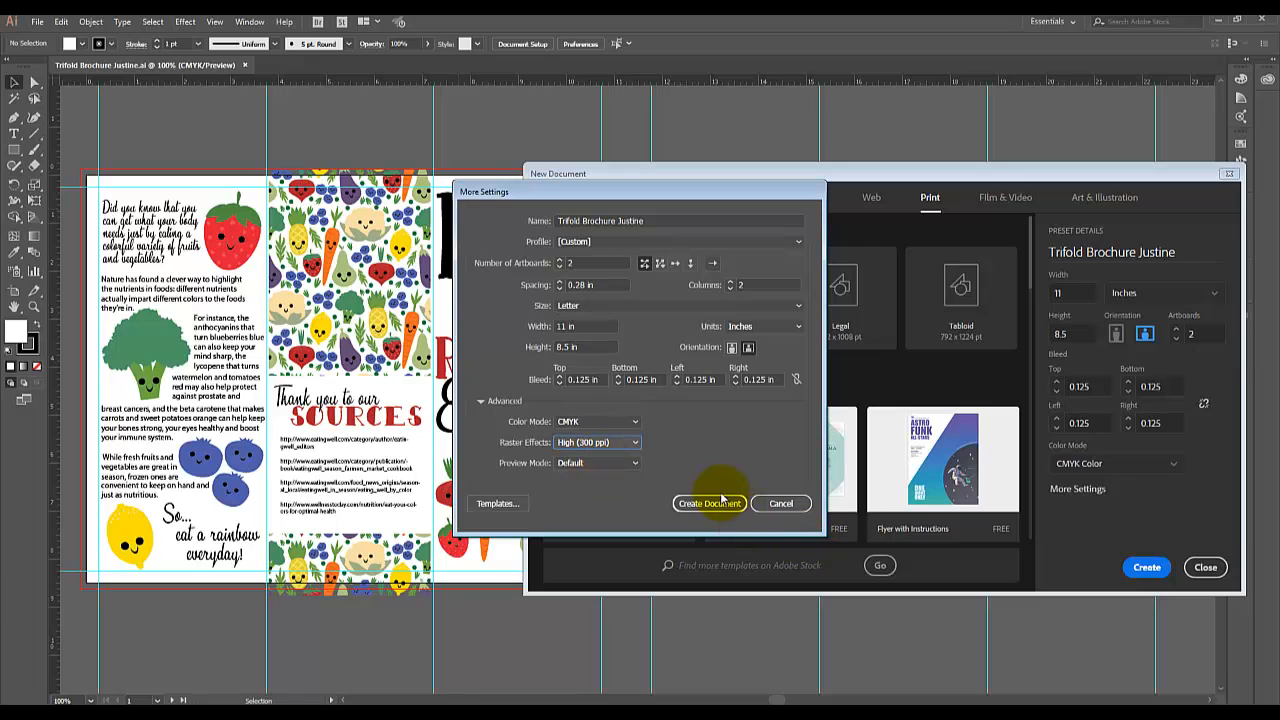
left_click(709, 503)
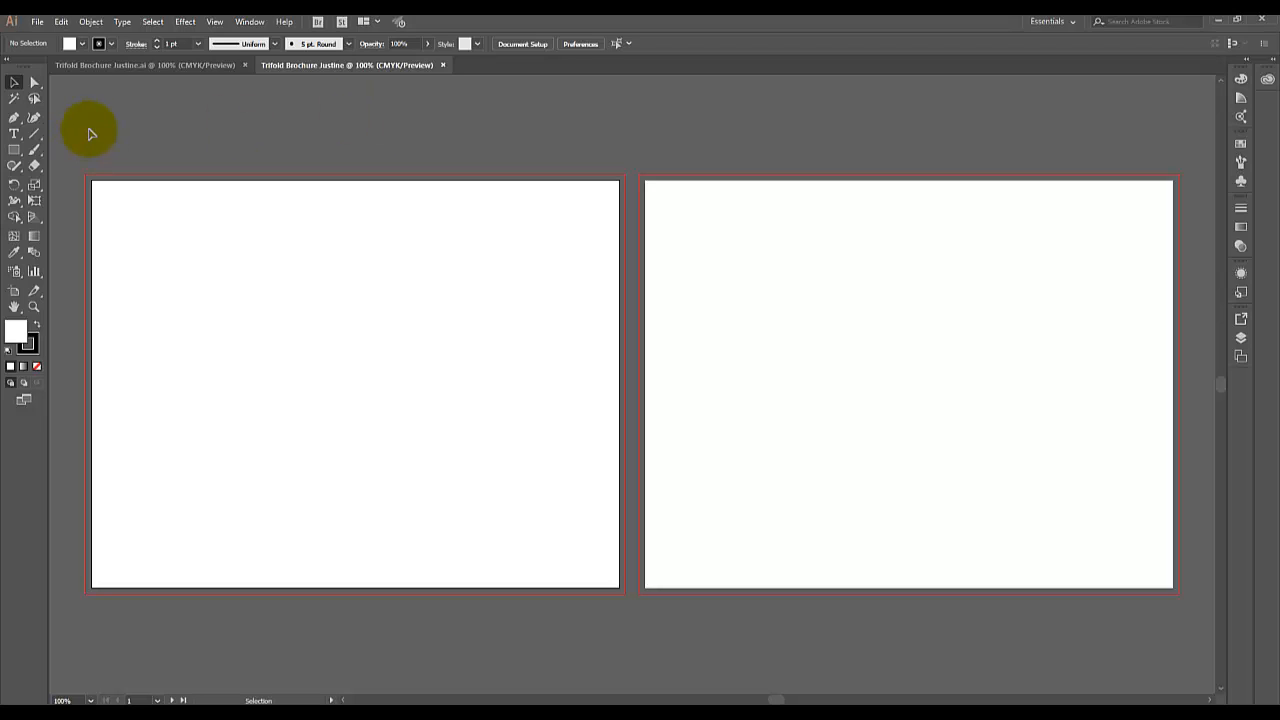
- Set the fill colour to yellow and the stroke to none
left_click(1242, 147)
left_click(1170, 186)
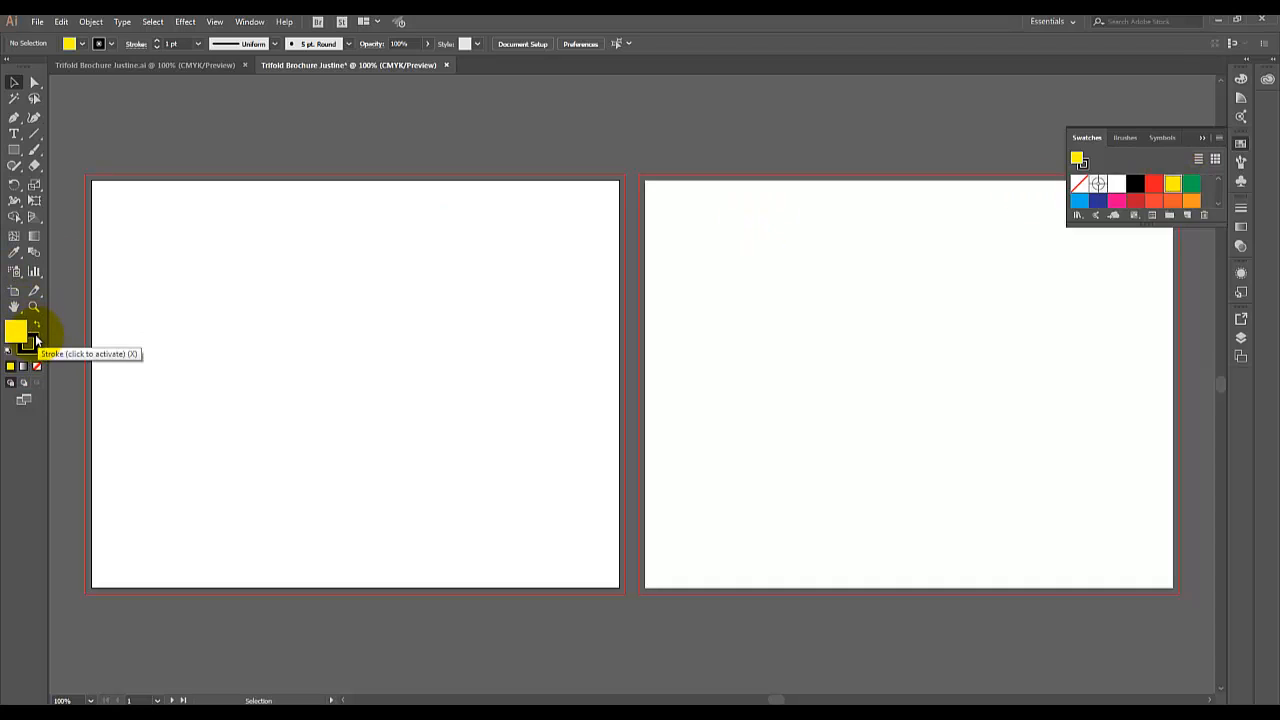
left_click(35, 343)
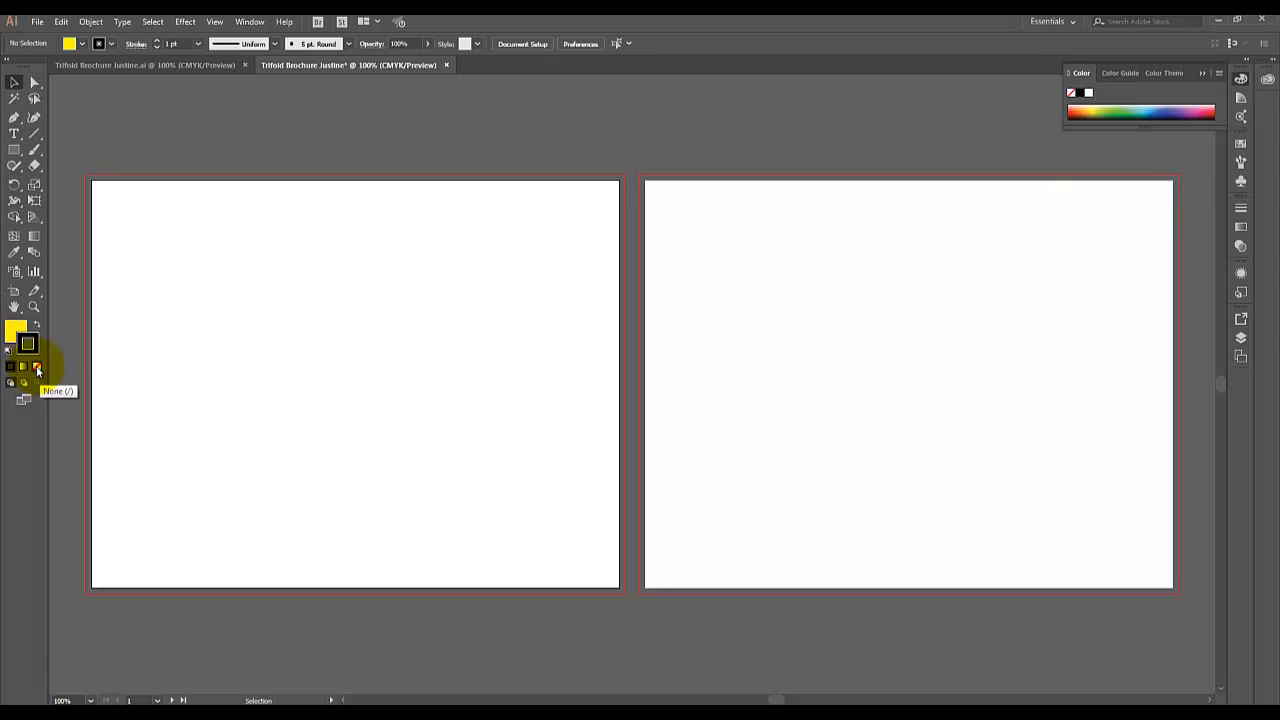
left_click(37, 368)
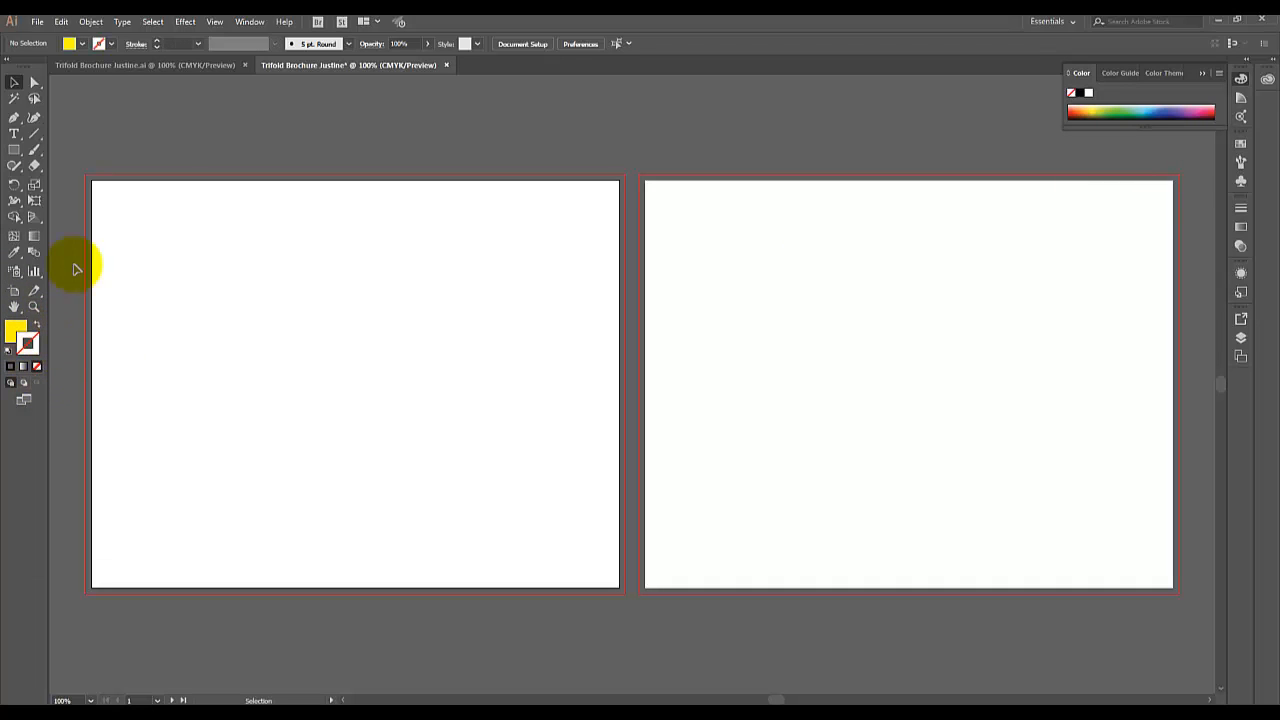
- Create an 8.5 in by 0.25 in yellow rectangle and move it flush against the first artboard's top edge
left_click(14, 149)
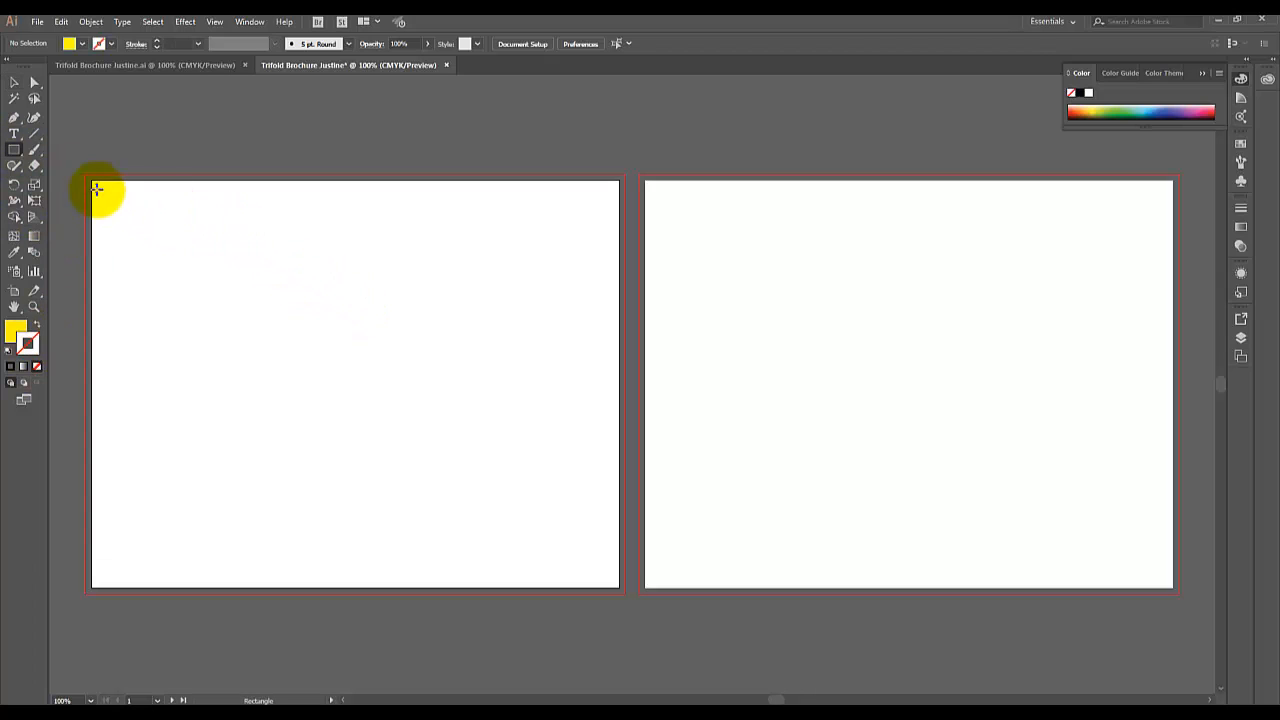
left_click(281, 267)
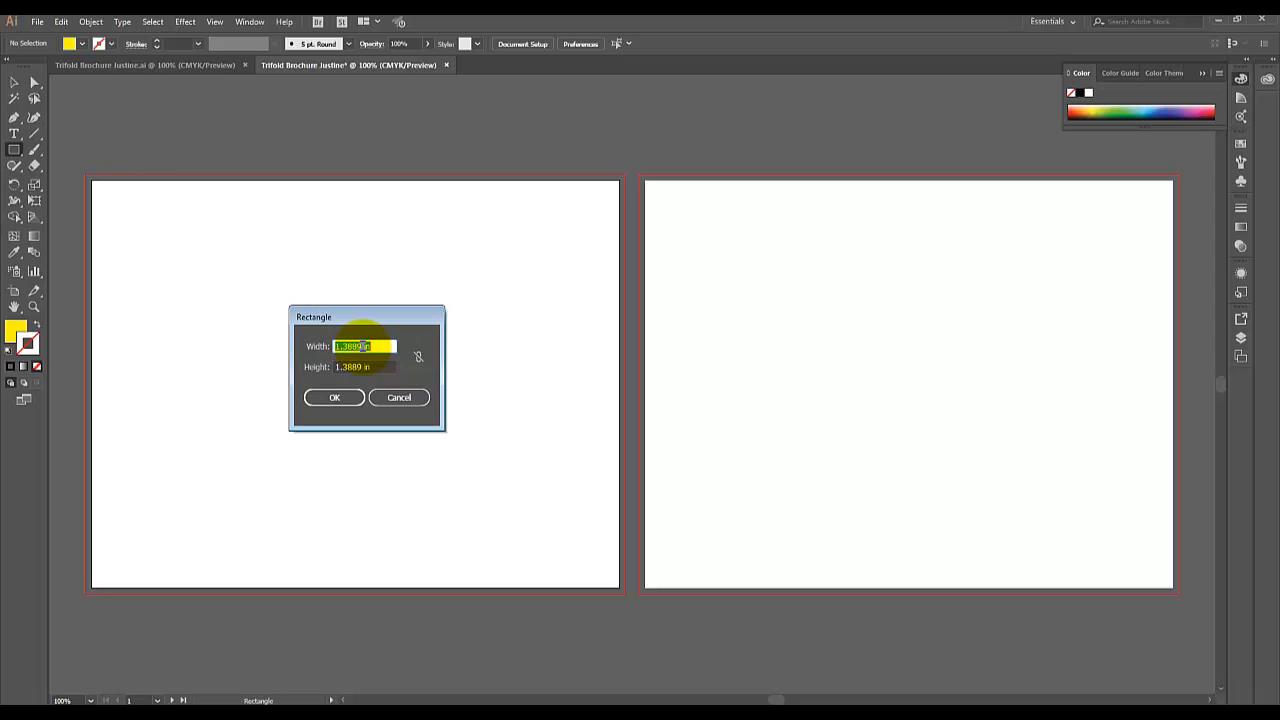
type("8.5")
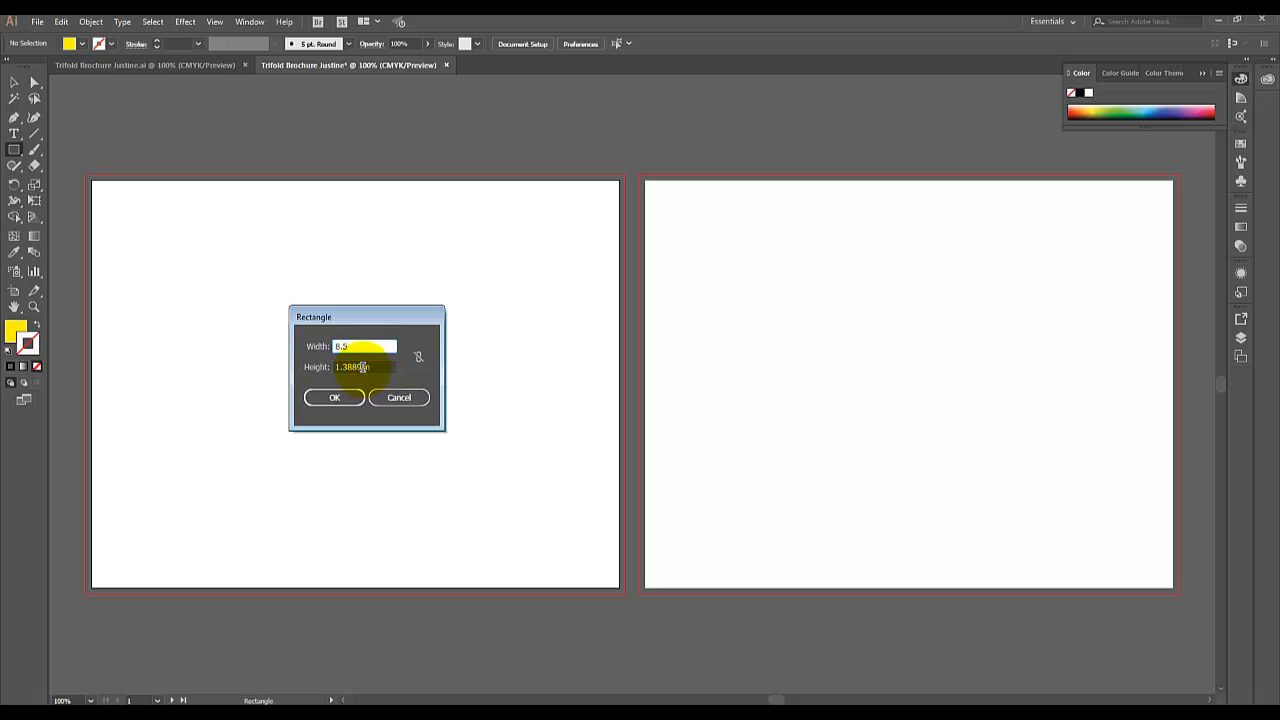
left_click(361, 367)
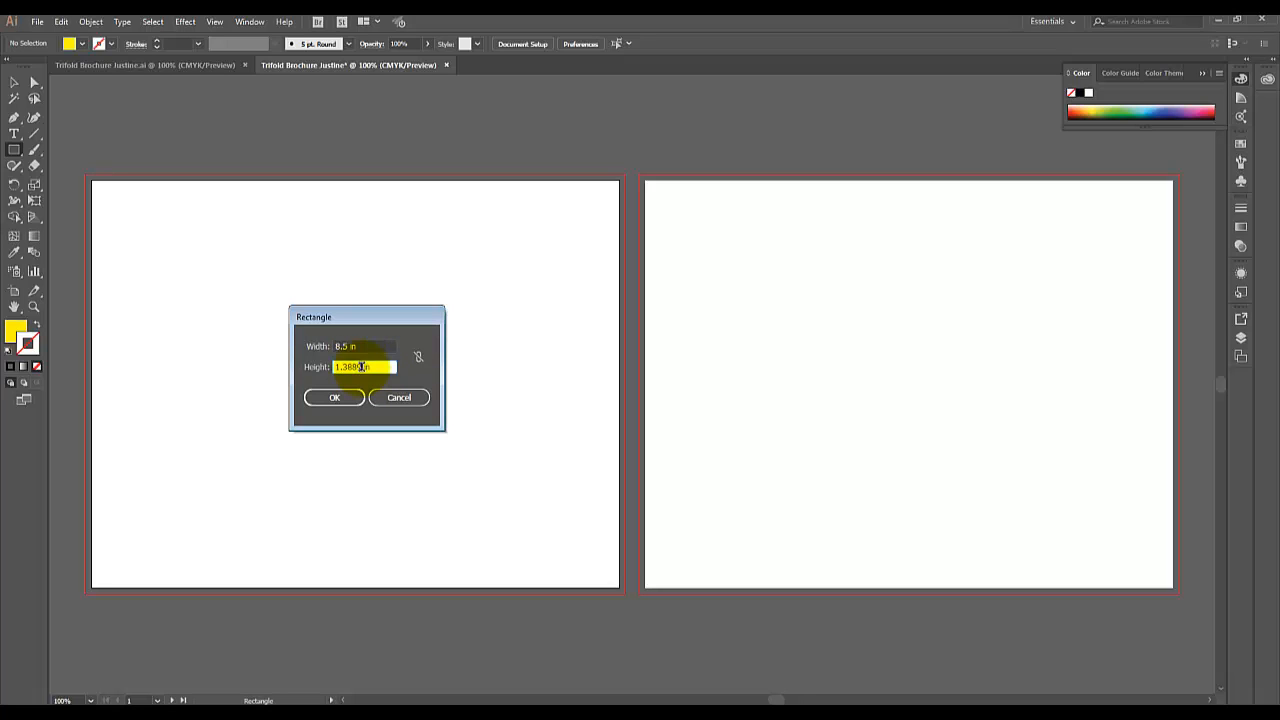
double_click(355, 367)
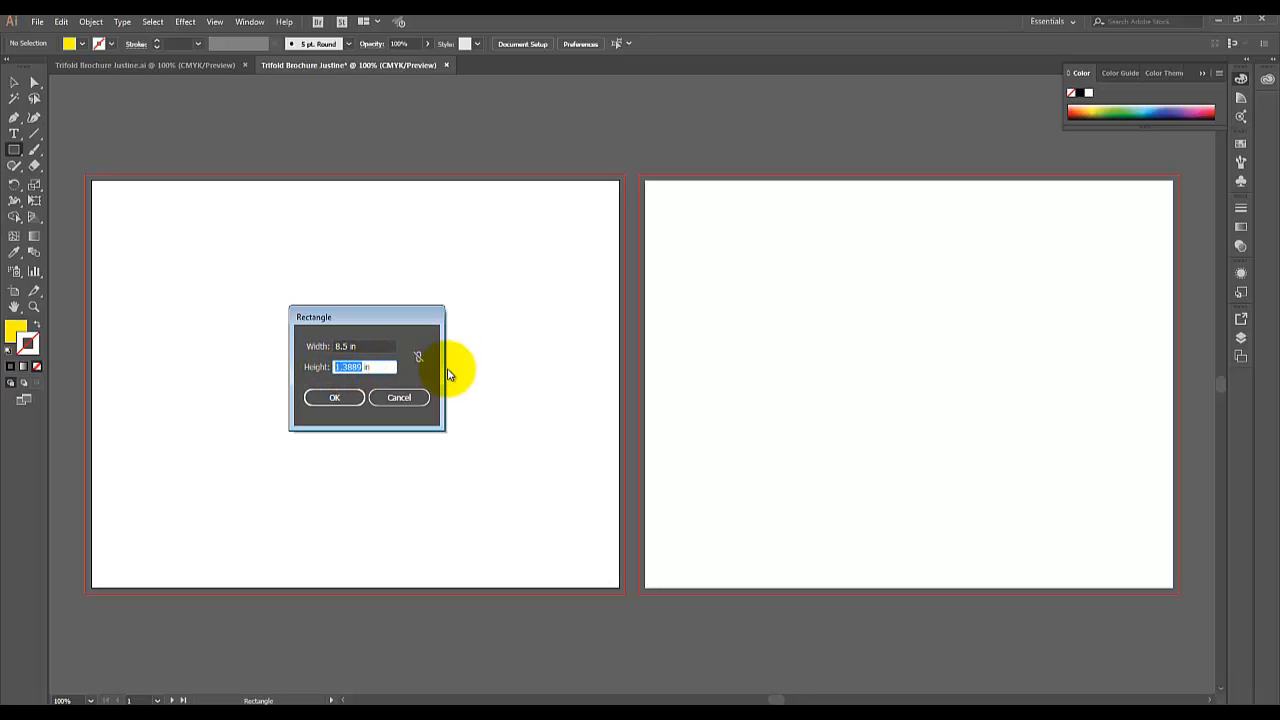
key("BackSpace")
type(".25")
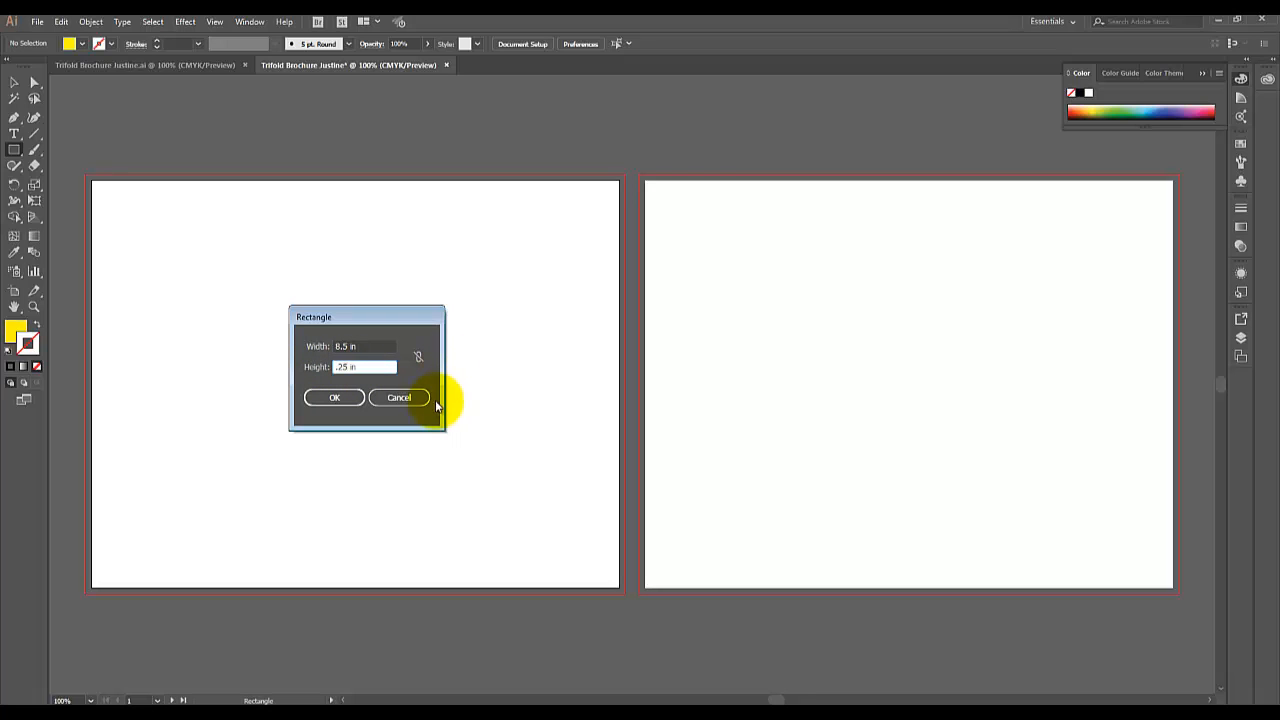
left_click(335, 397)
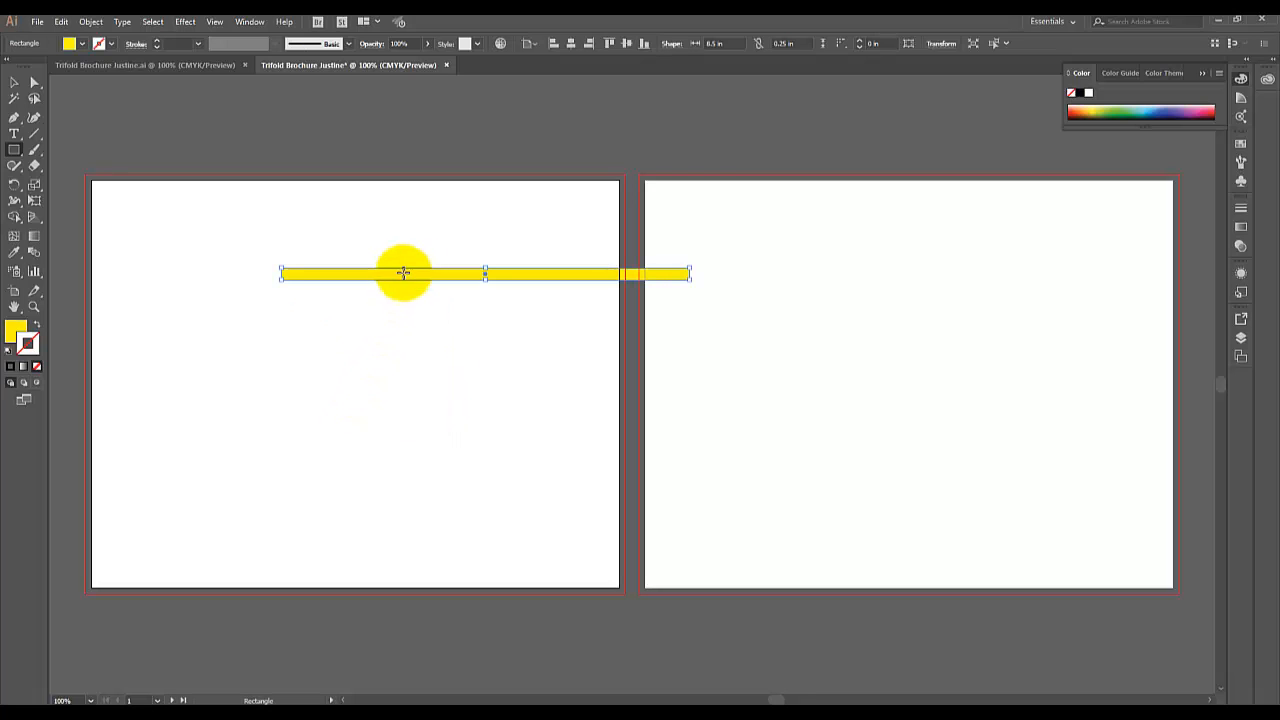
left_click(14, 83)
left_click_drag(314, 276, 205, 191)
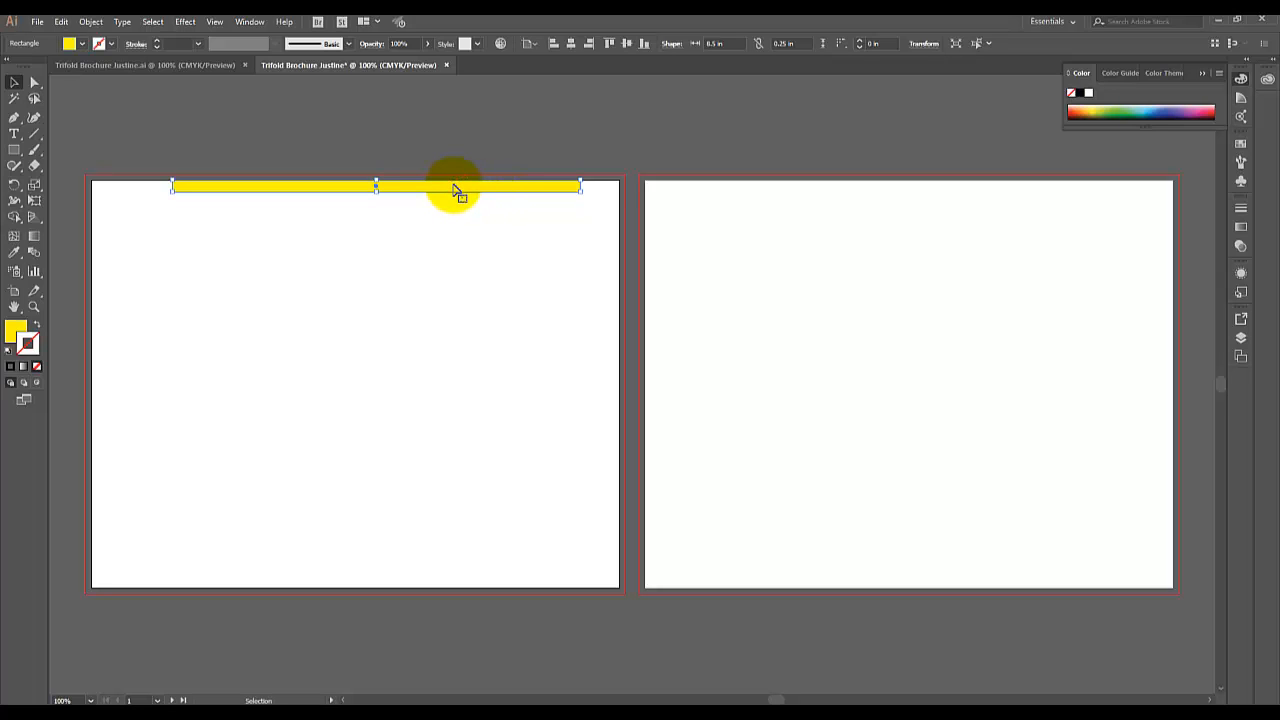
- Show the rulers and place horizontal guides 0.25 in inside the first artboard's top and bottom edges, using the yellow bar as a spacer
left_click(216, 23)
mouse_move(279, 315)
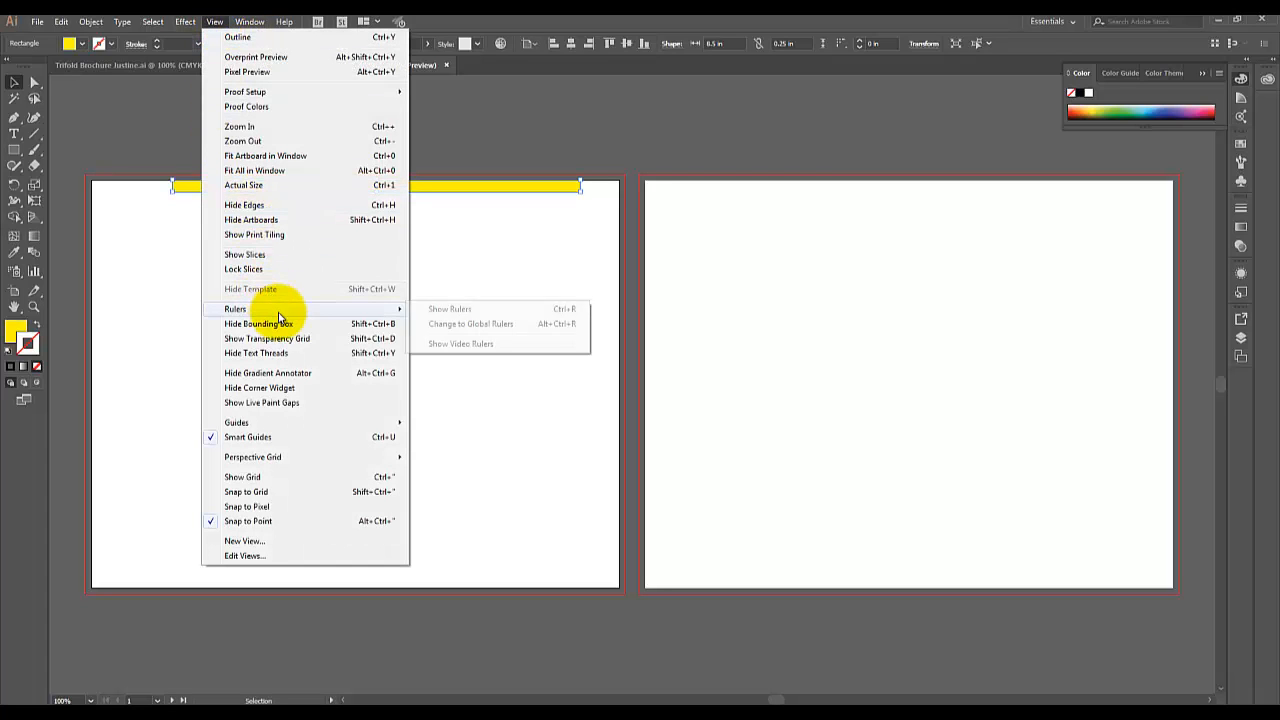
left_click(445, 310)
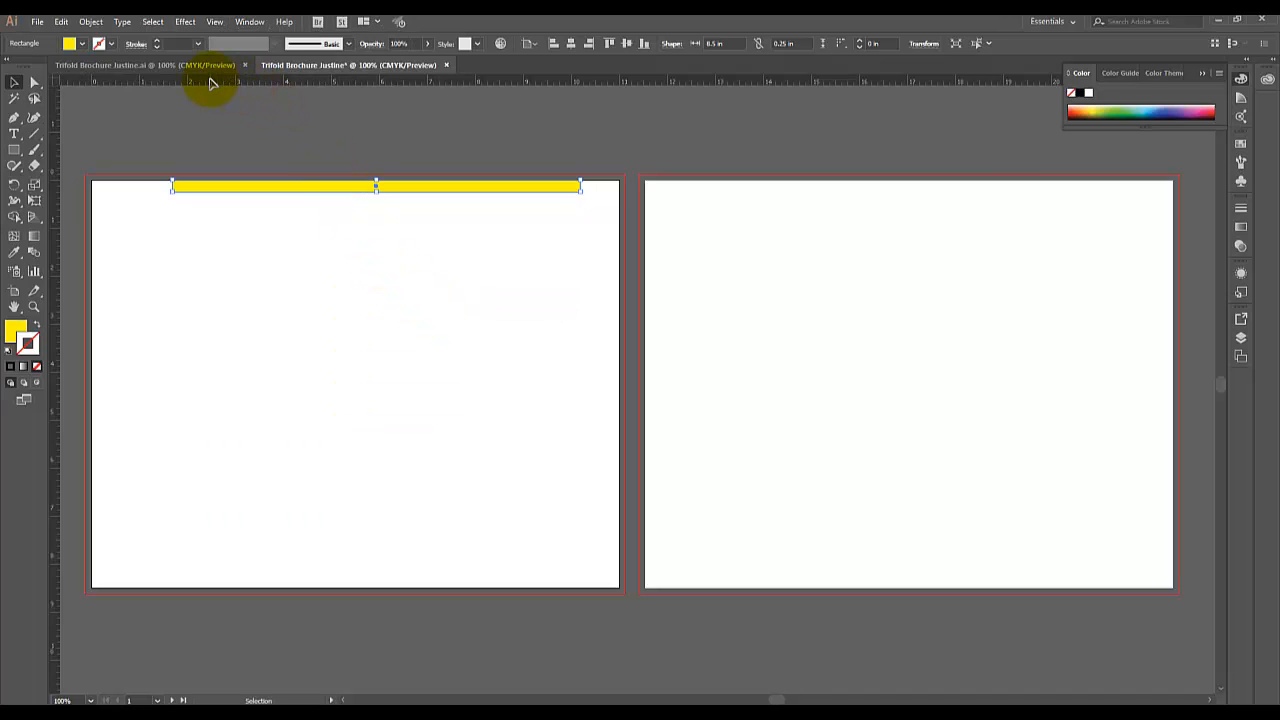
left_click_drag(210, 83, 222, 588)
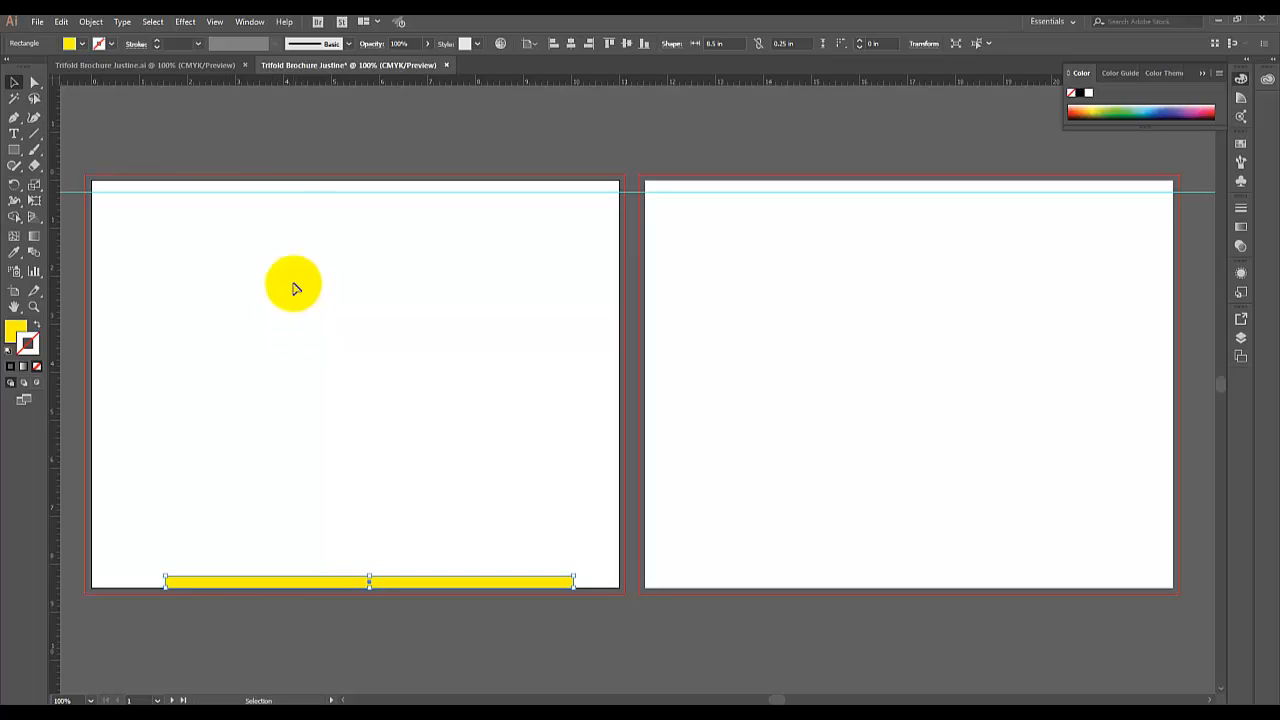
left_click_drag(249, 81, 240, 577)
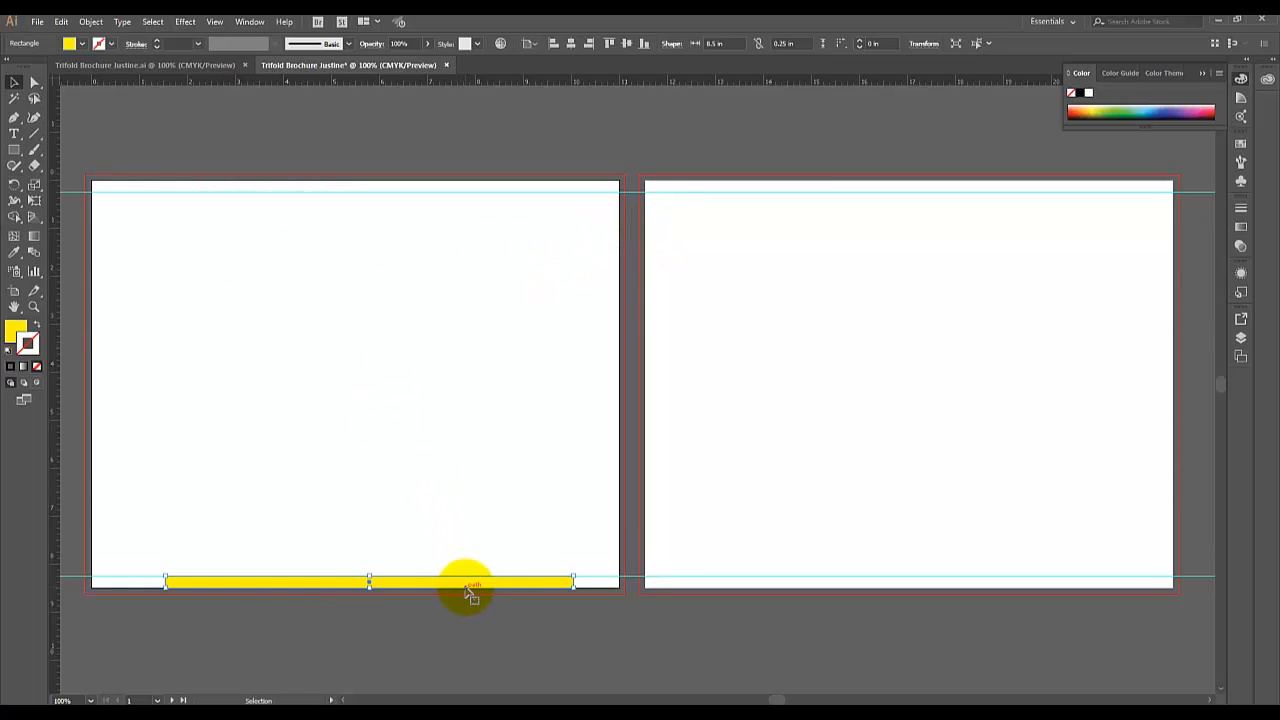
- Move the yellow bar into the middle of the first artboard and resize it to 0.25 in wide by 8 in high
left_click_drag(460, 580, 434, 353)
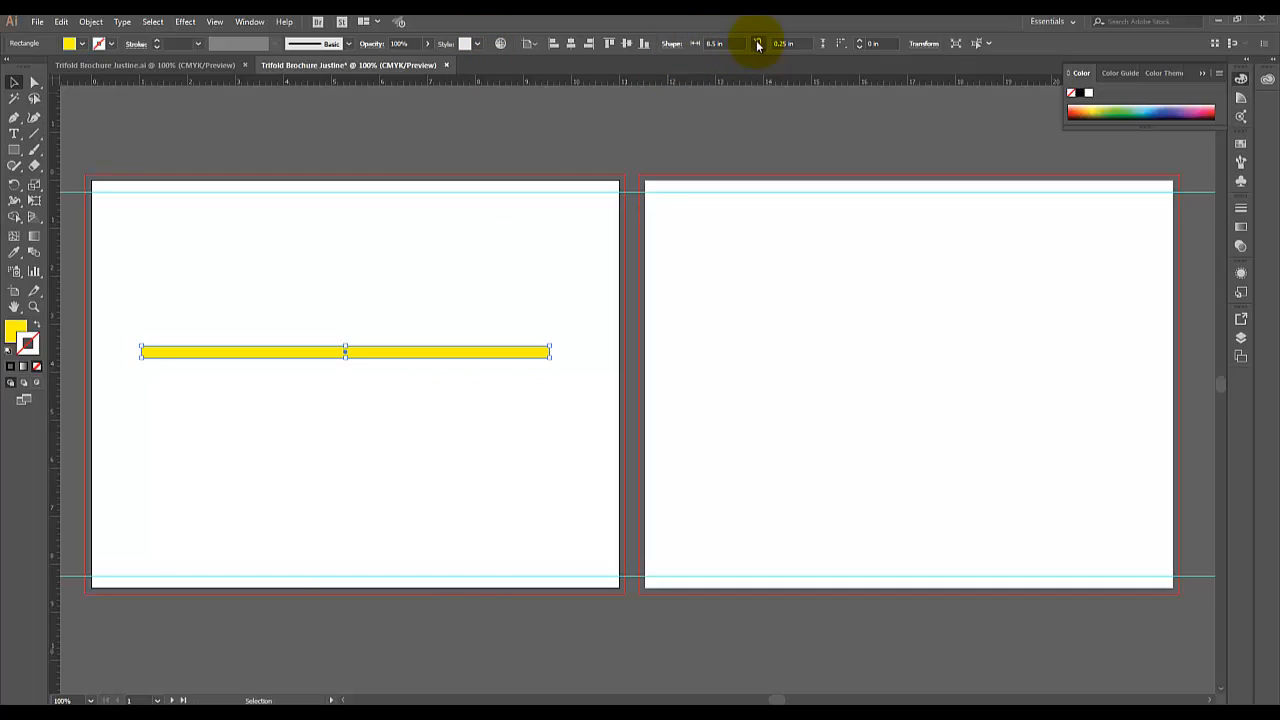
left_click(759, 45)
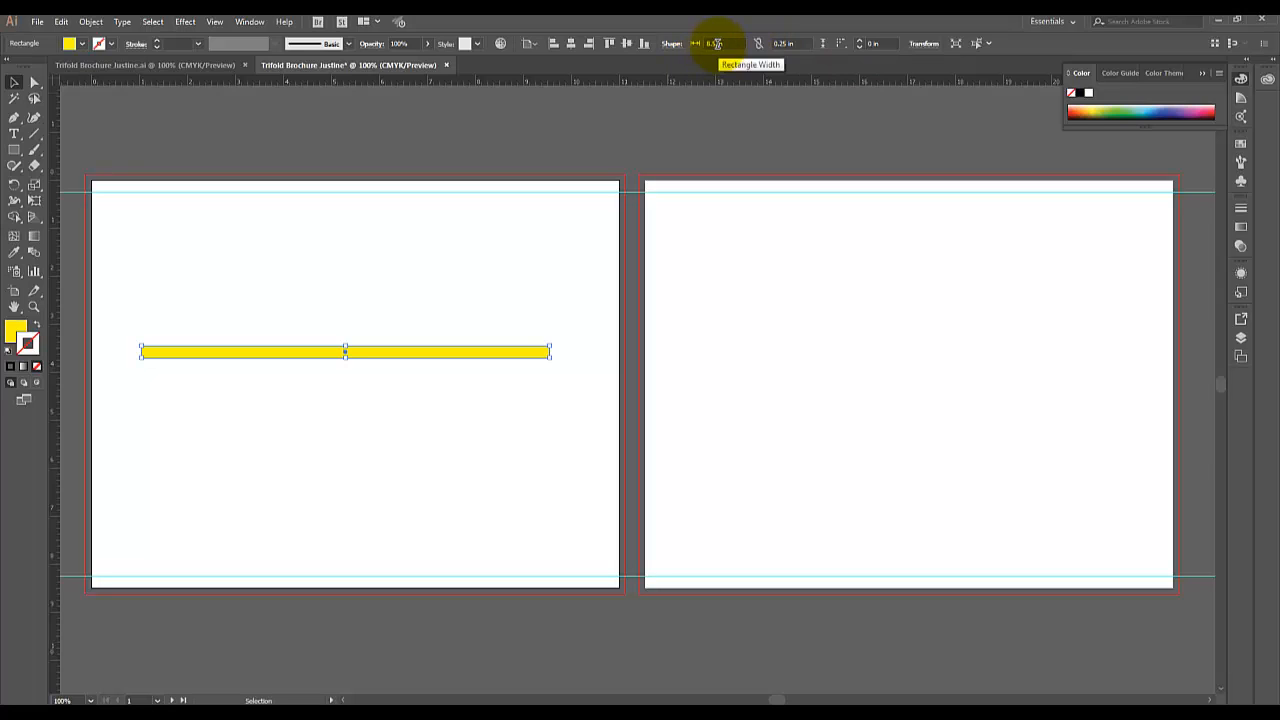
left_click(715, 43)
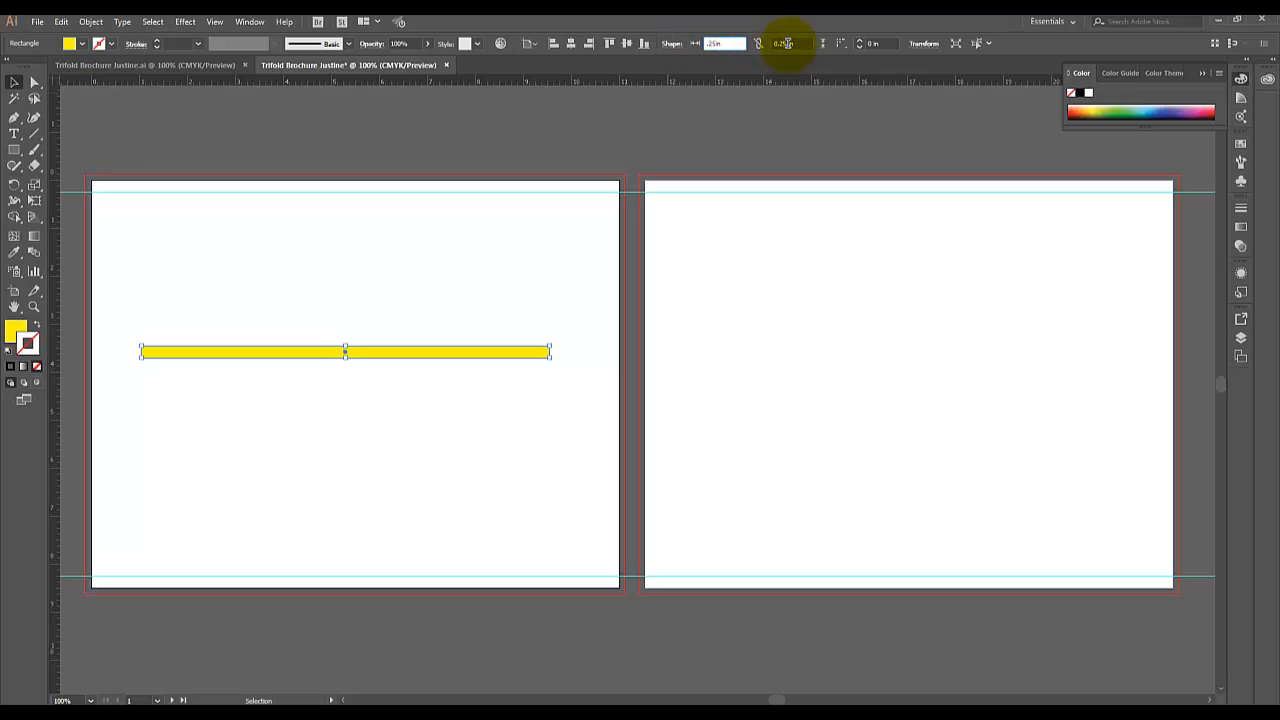
type(".25in")
key("Tab")
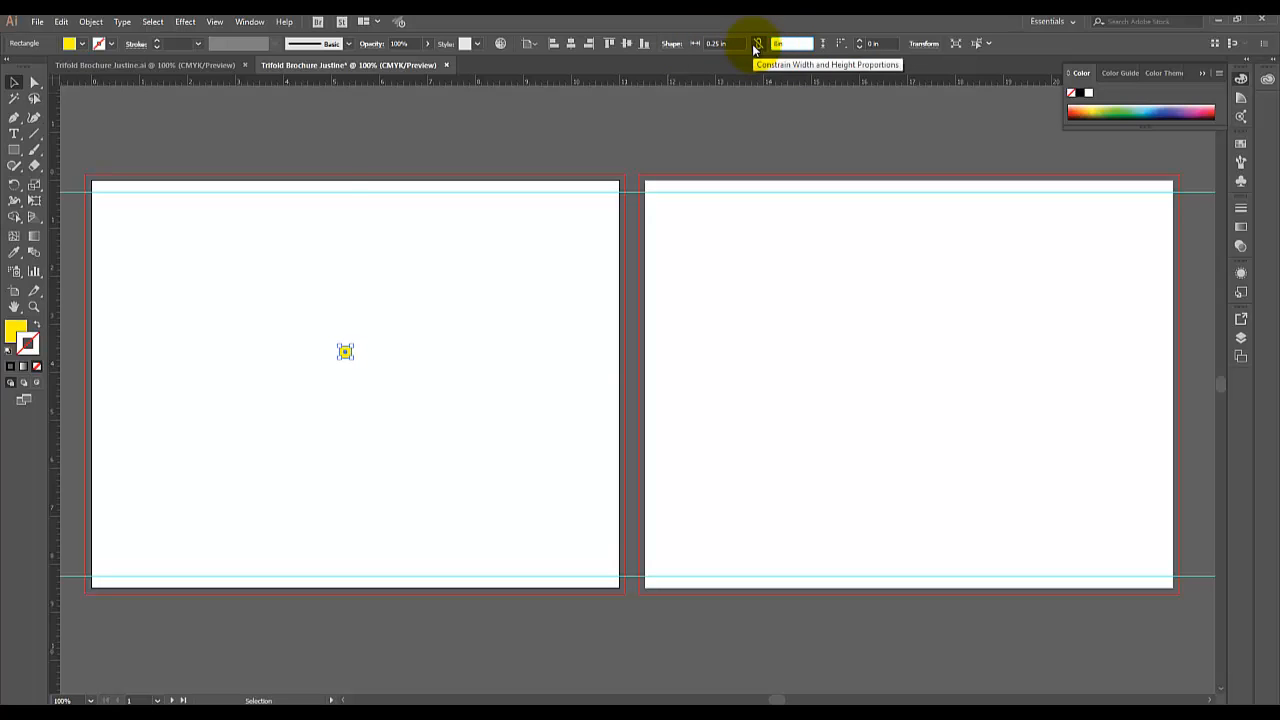
type("8in")
key("Return")
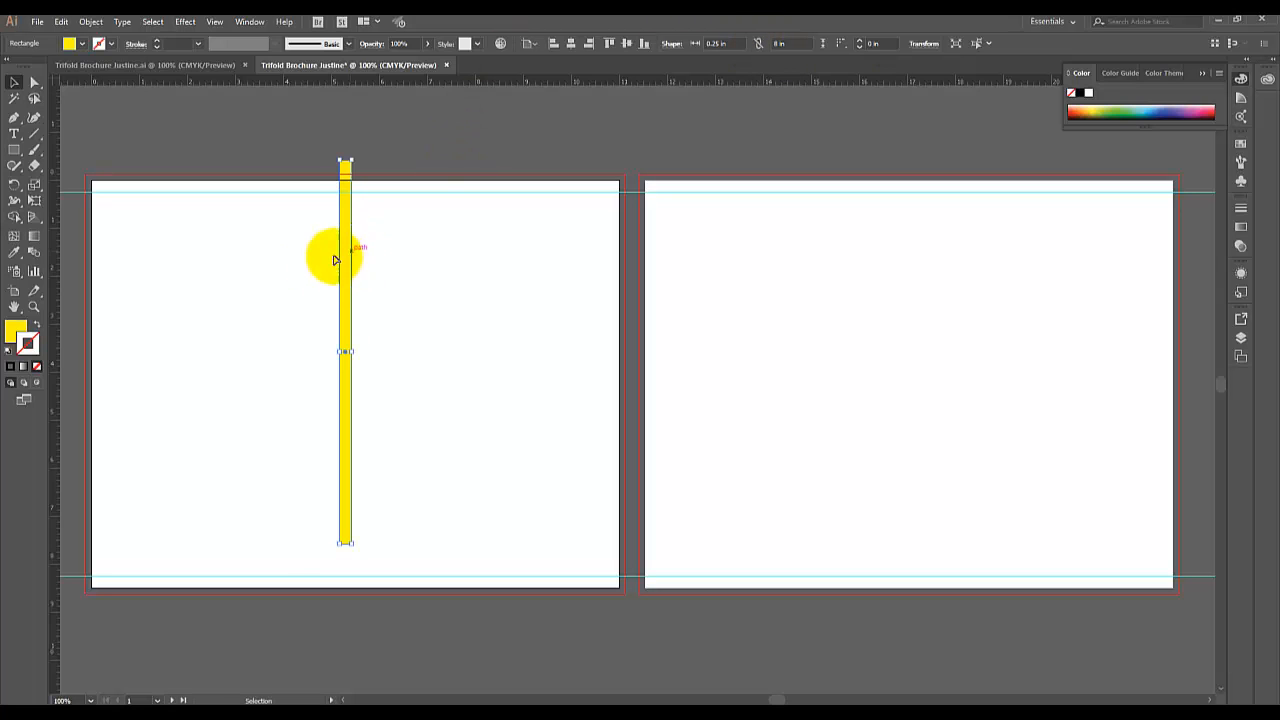
- Place vertical guides 0.25 in inside the first artboard's left and right edges, using the yellow bar as a spacer
left_click_drag(335, 260, 117, 277)
left_click_drag(110, 275, 611, 289)
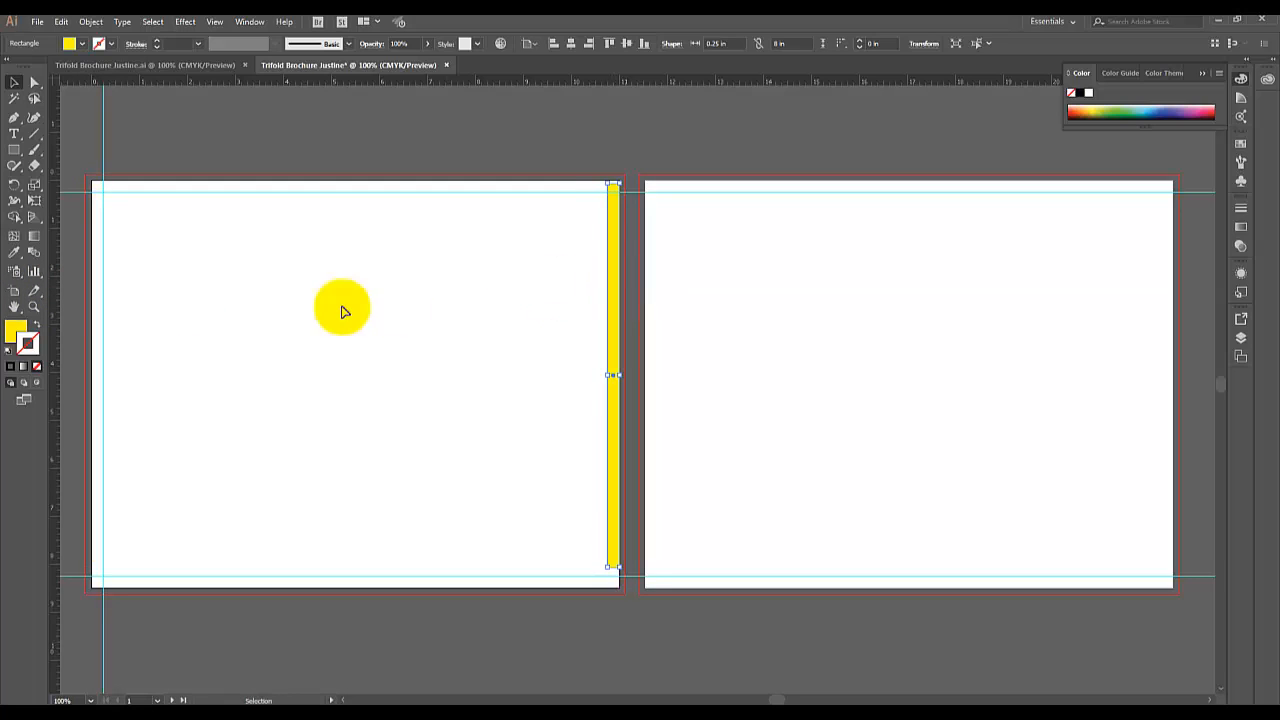
left_click_drag(56, 314, 652, 282)
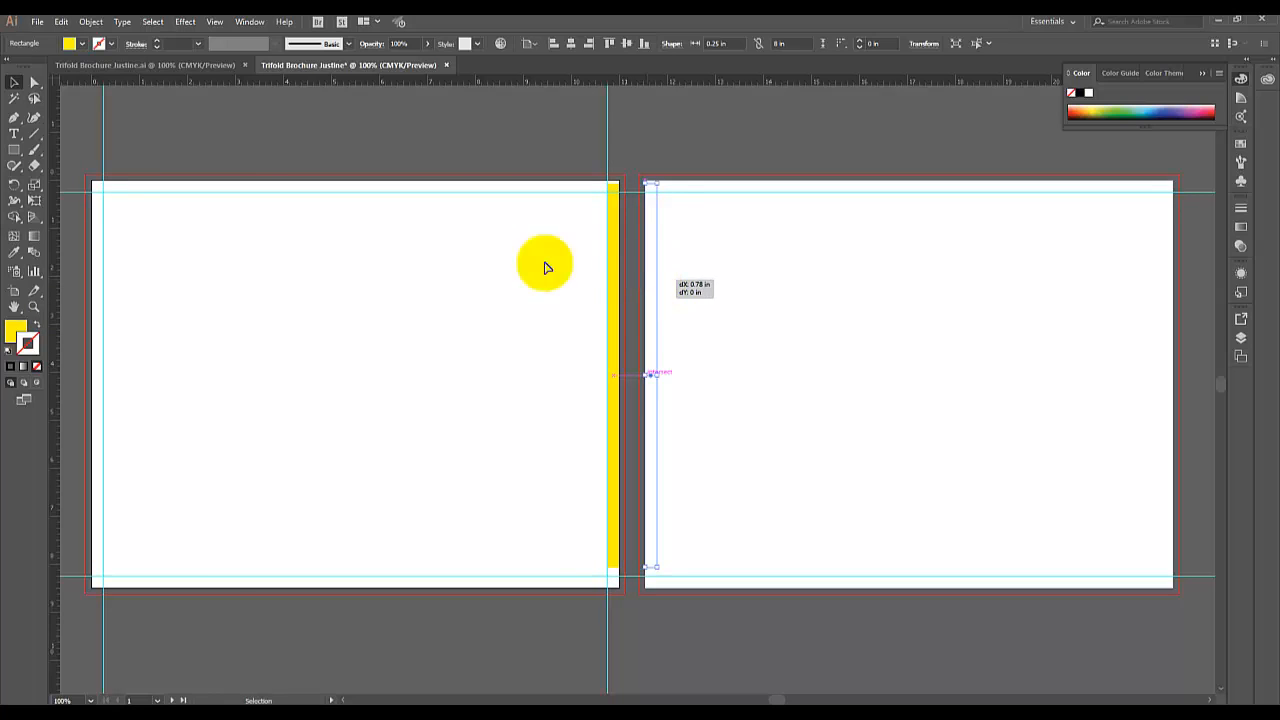
- Place vertical guides 0.25 in inside the second artboard's left and right edges using the yellow bar as a spacer, and delete the bar
left_click_drag(50, 282, 1161, 303)
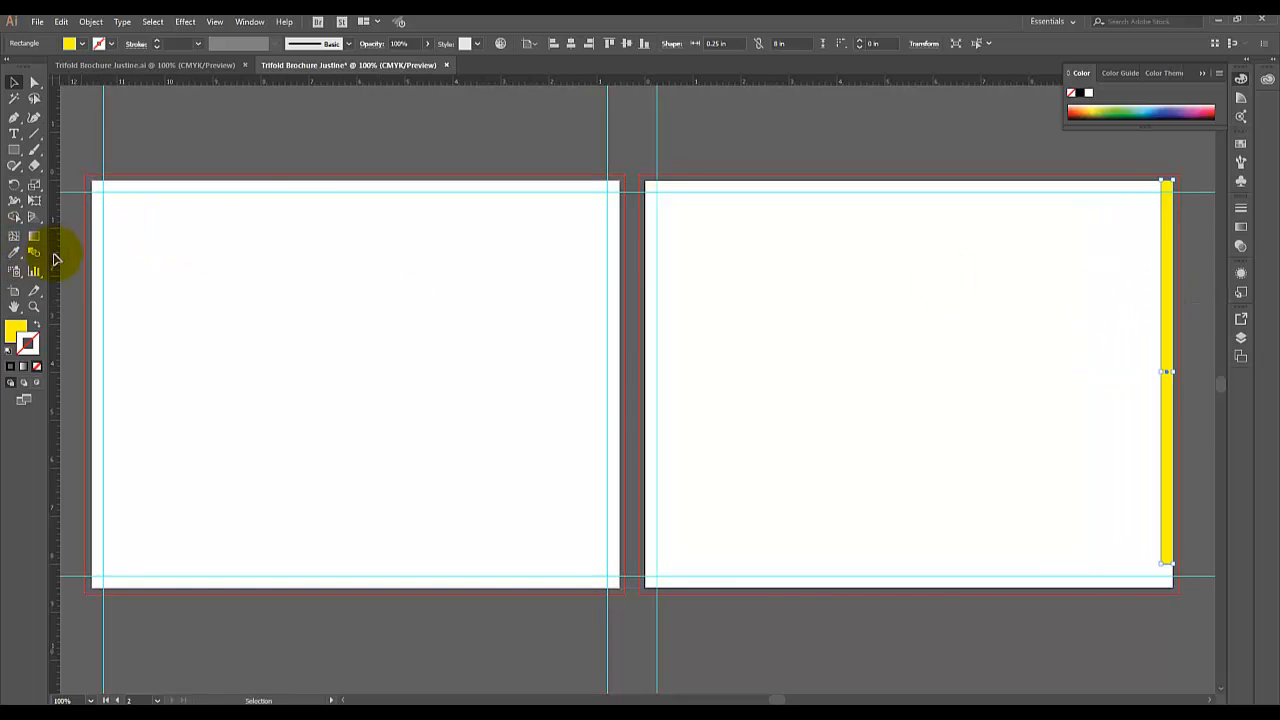
left_click_drag(53, 257, 1161, 394)
left_click_drag(1166, 334, 347, 354)
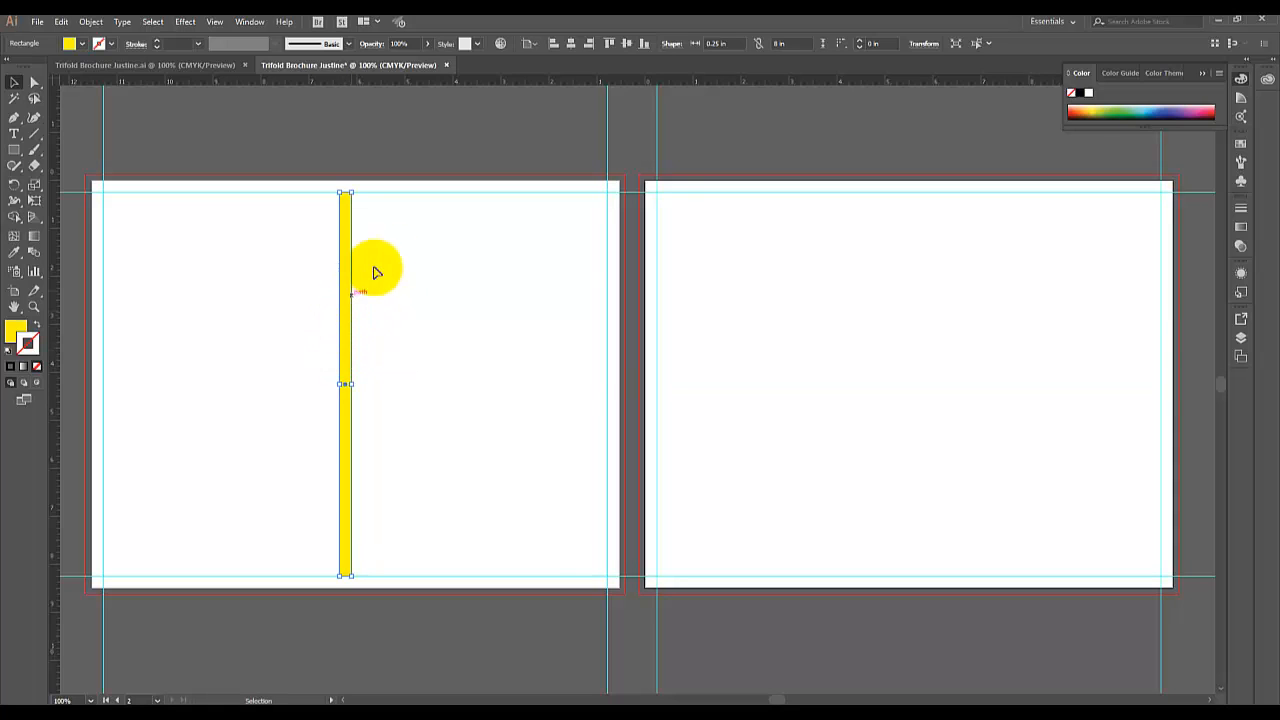
key("Delete")
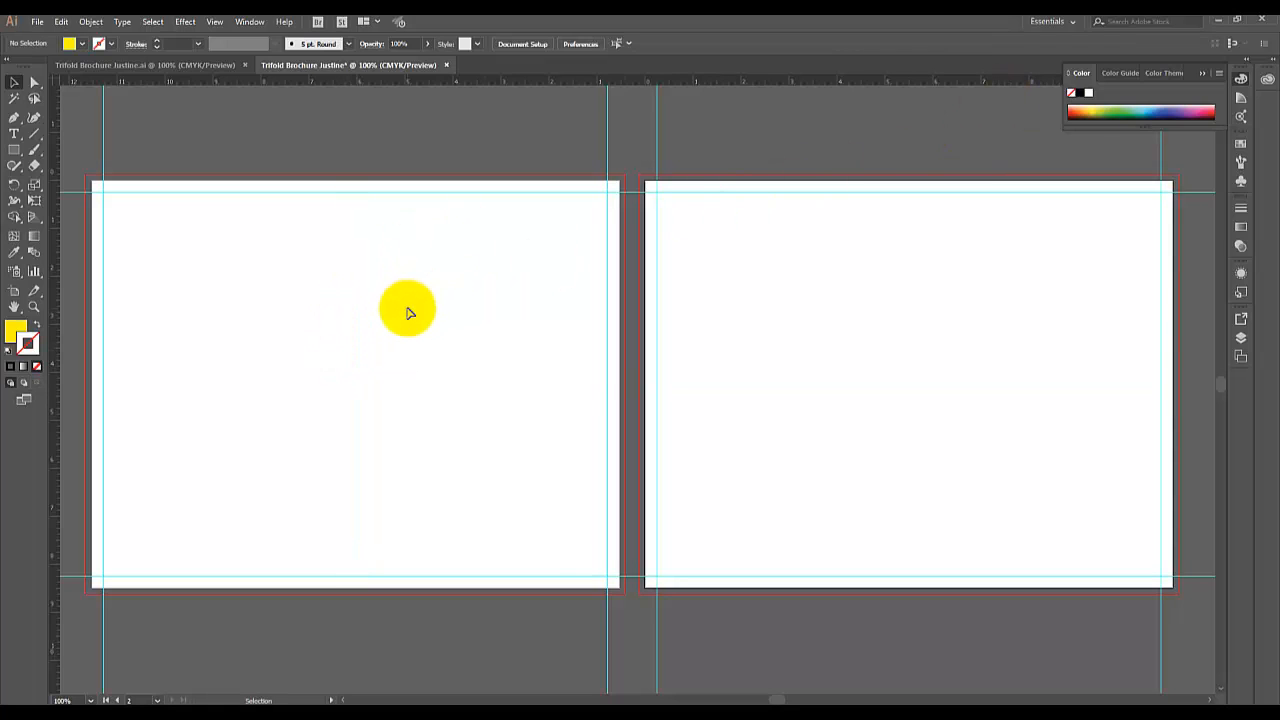
- Draw a 10.5 in by 8 in rectangle filling the first artboard's margin area and reduce its width to one third, 3.5 in
left_click(14, 150)
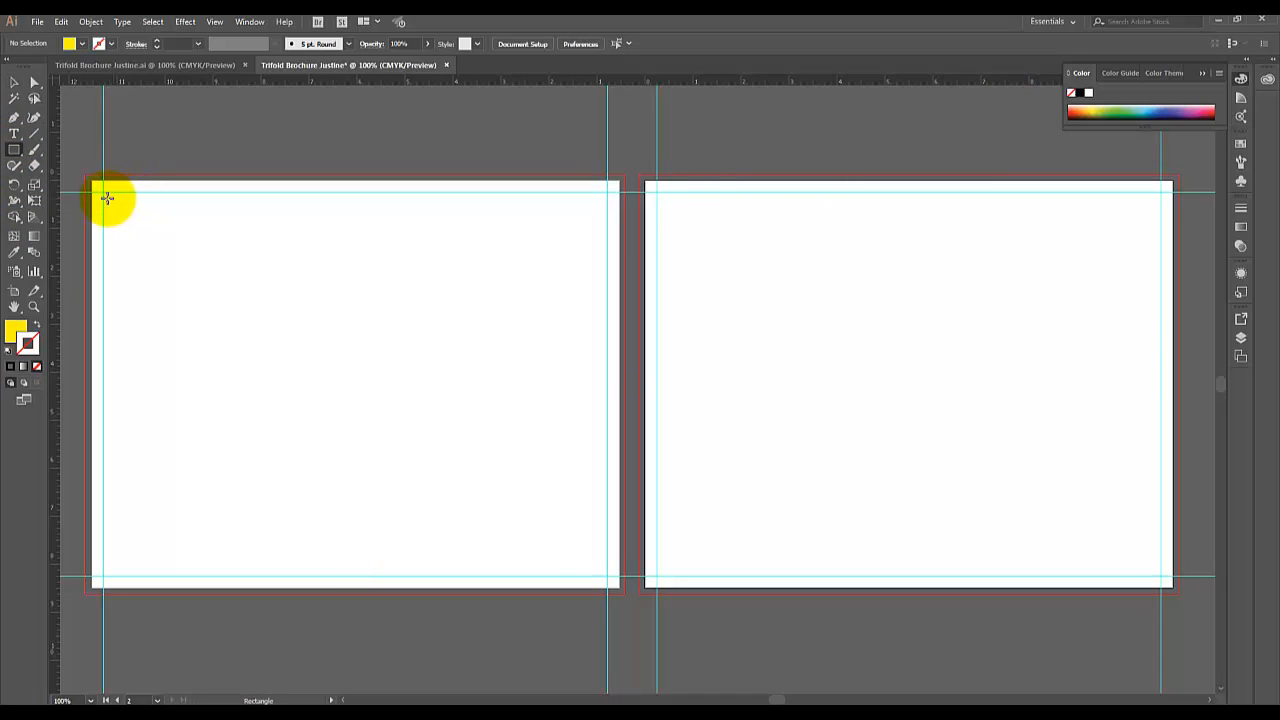
left_click_drag(104, 190, 606, 575)
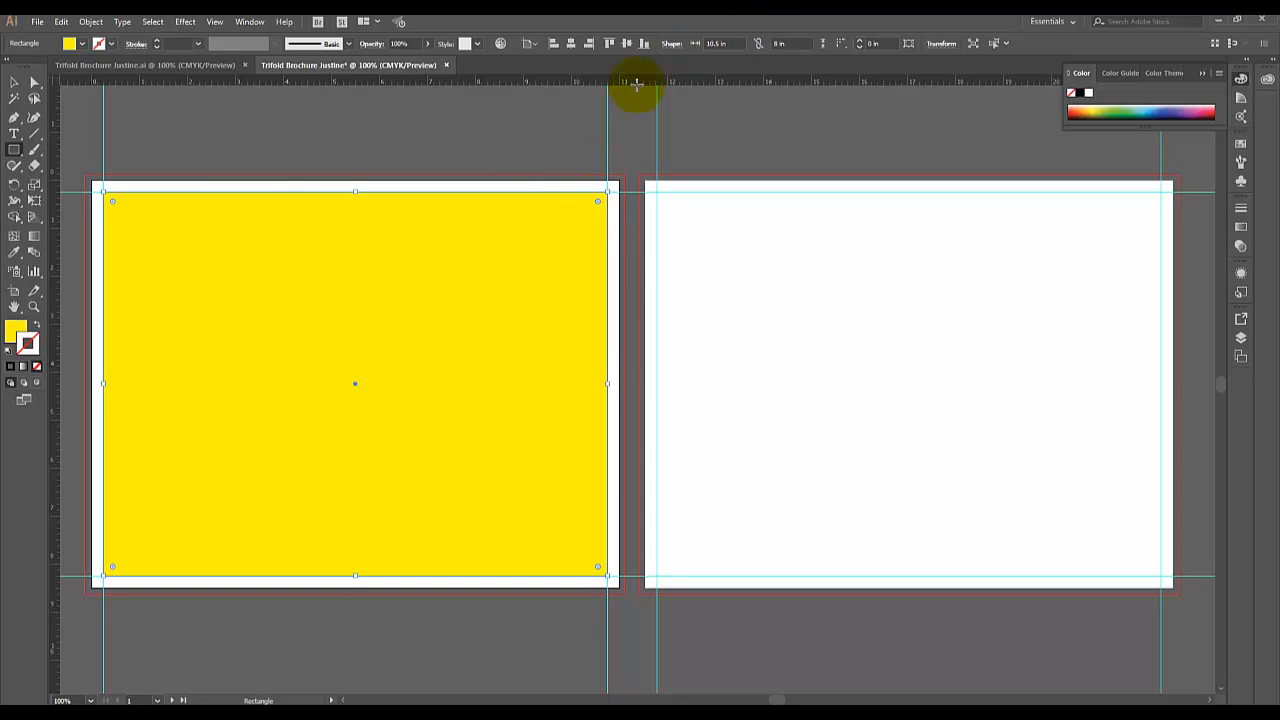
left_click(730, 44)
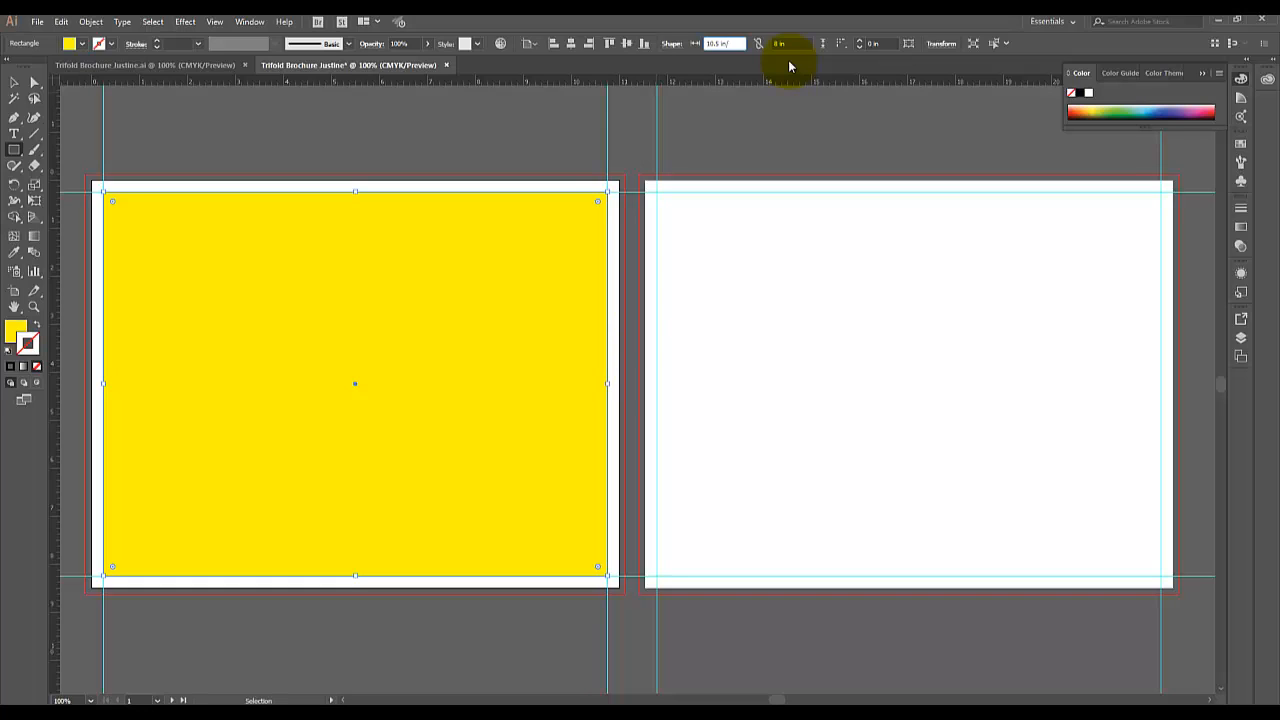
key("Return")
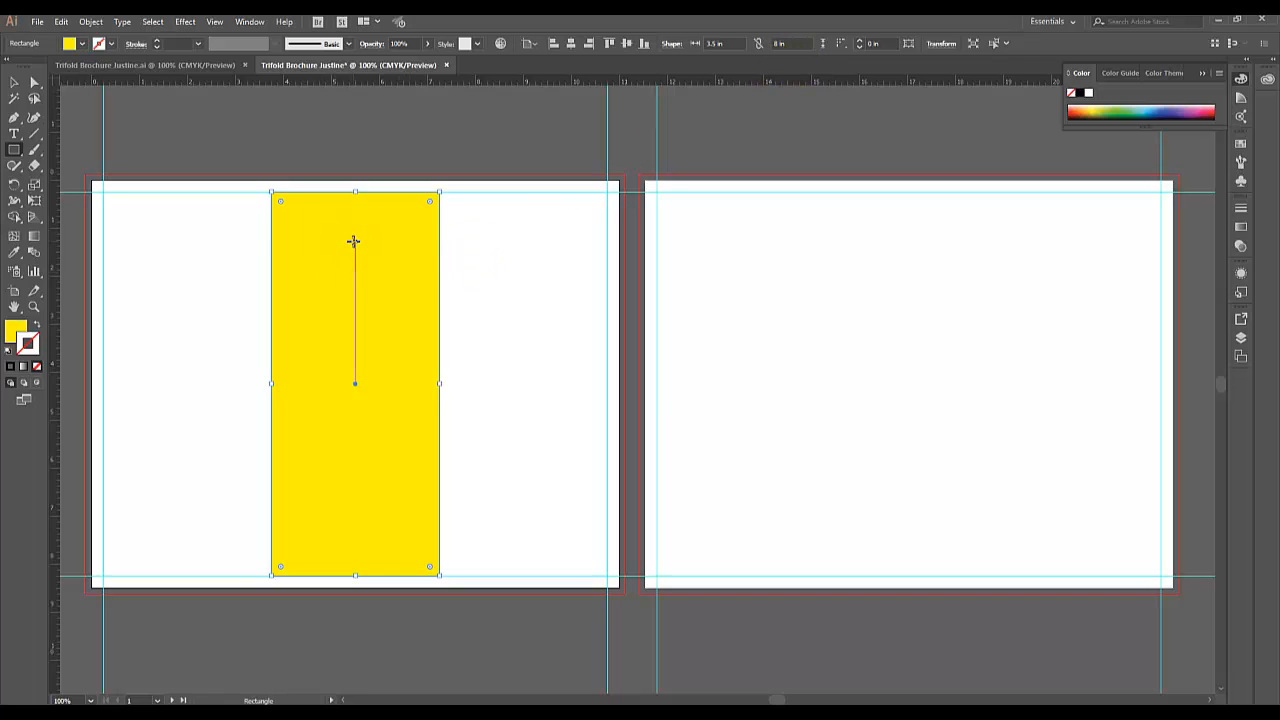
- Center the yellow rectangle horizontally and vertically on the first artboard, and place vertical guides along its left and right edges
left_click(13, 85)
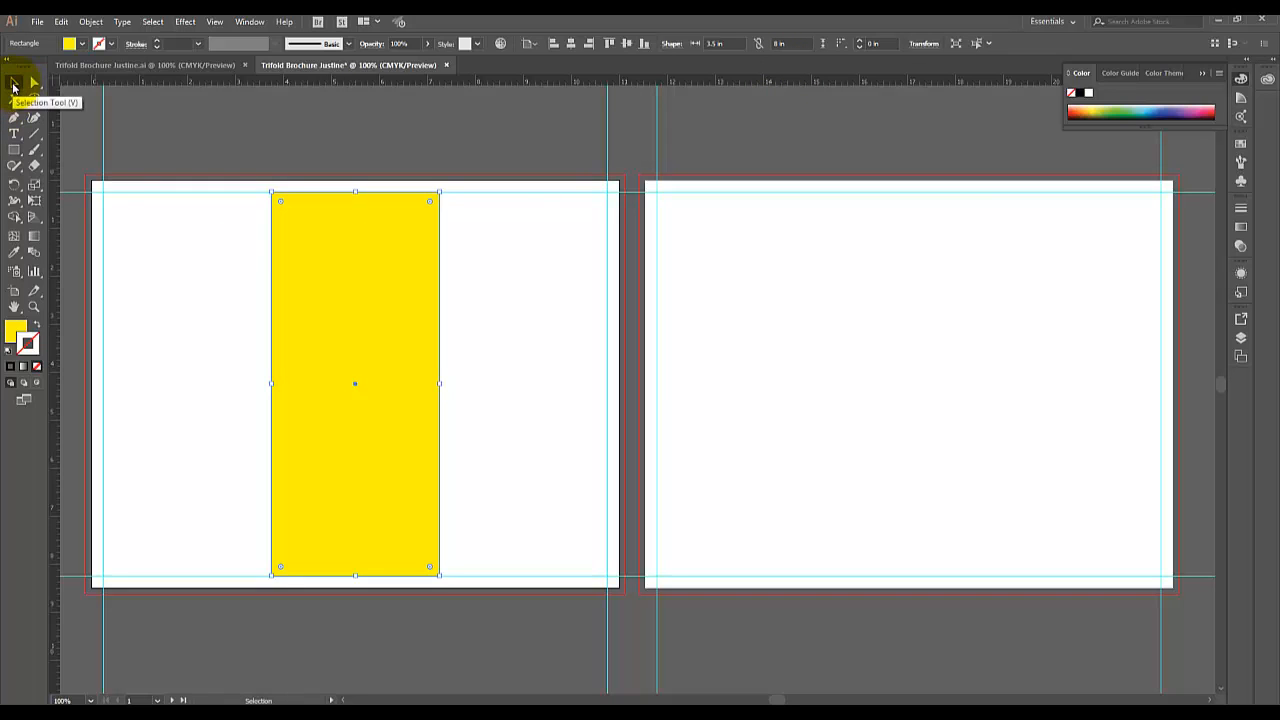
mouse_move(407, 271)
left_mouse_down()
mouse_move(429, 291)
mouse_move(404, 284)
left_mouse_up()
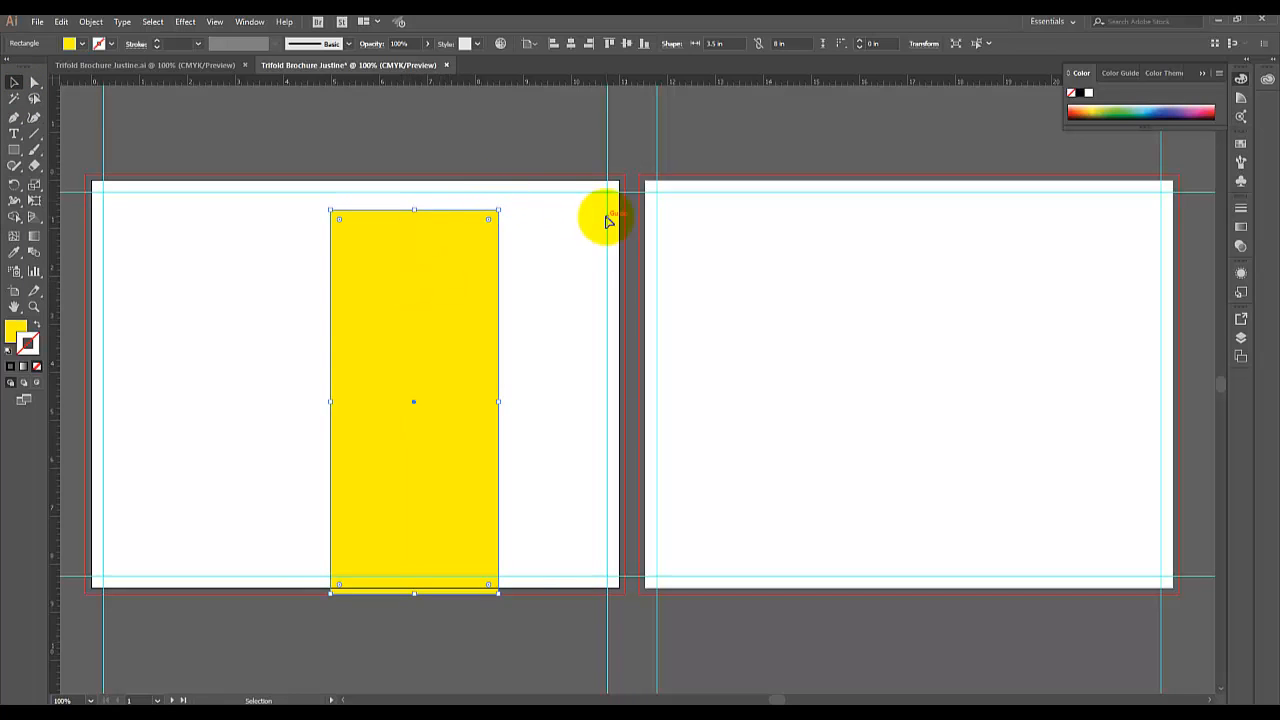
left_click(535, 45)
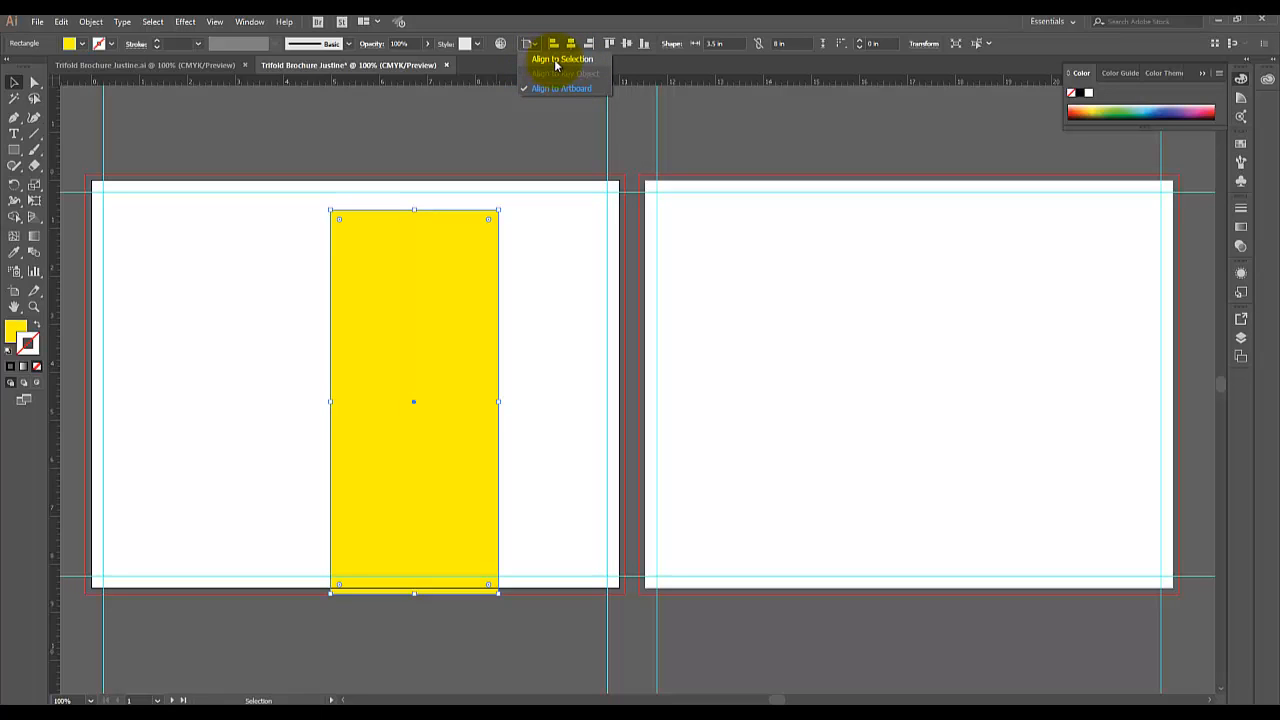
left_click(556, 92)
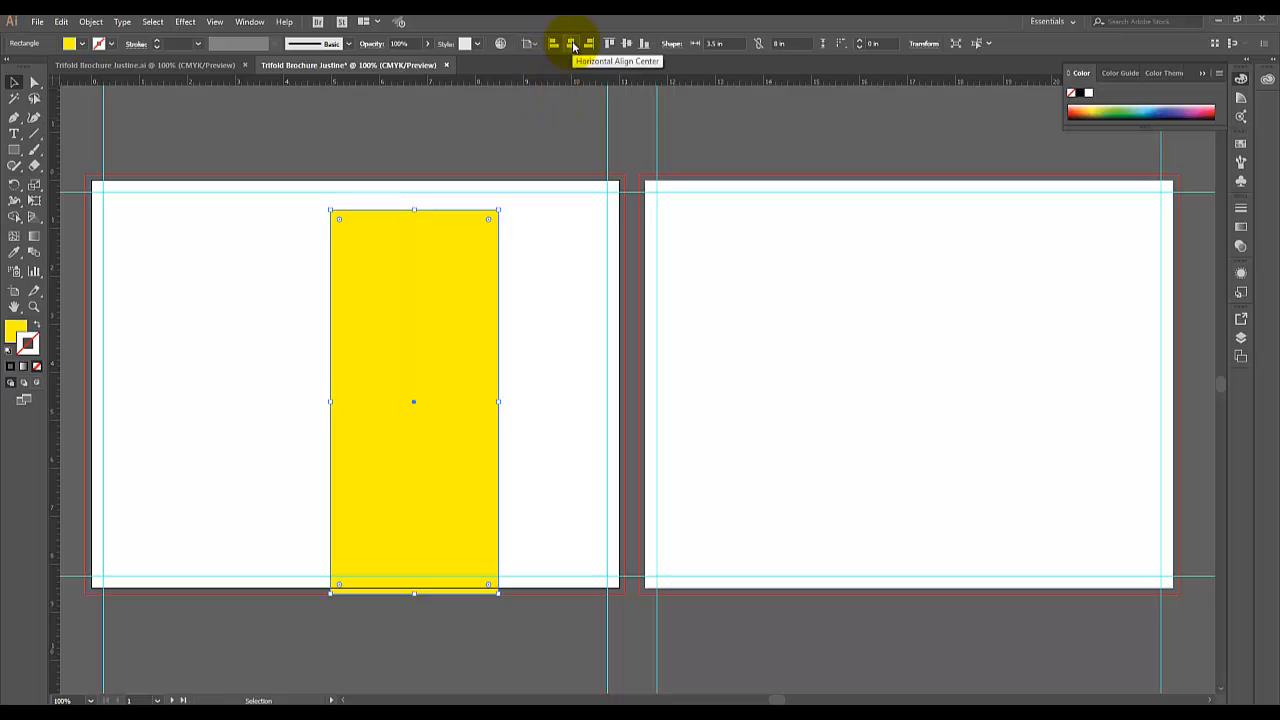
left_click(572, 44)
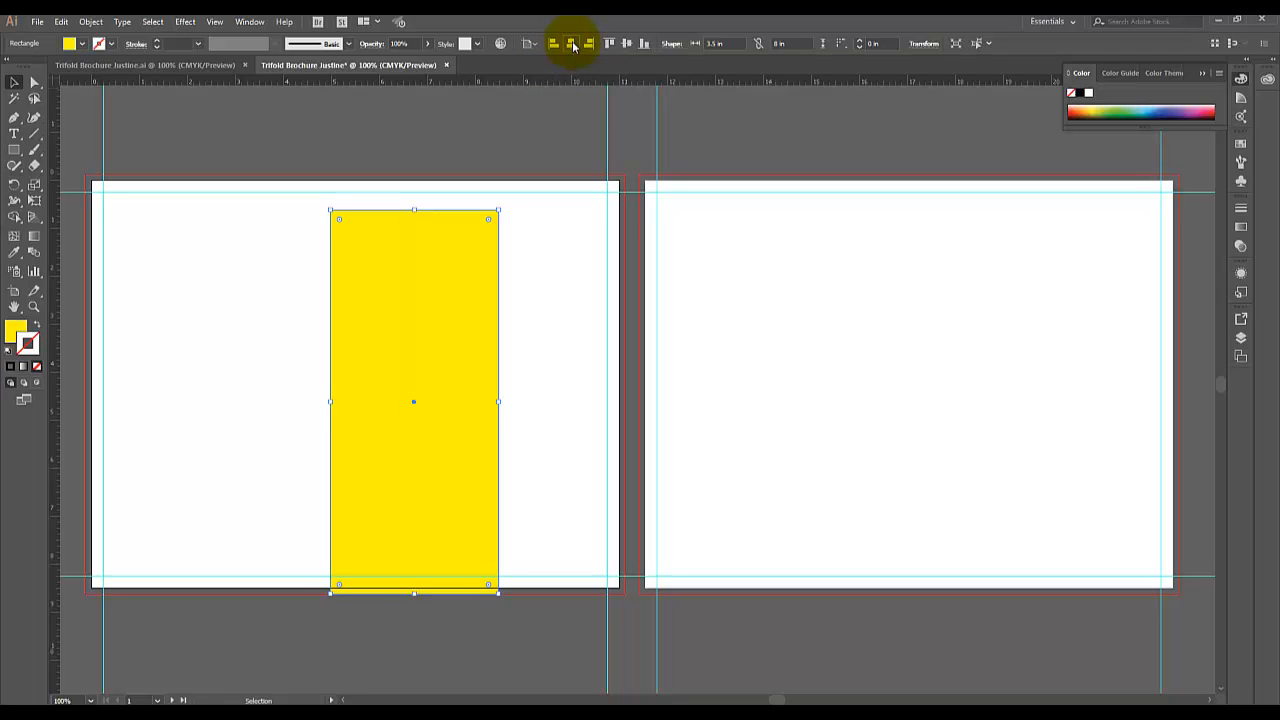
left_click(626, 44)
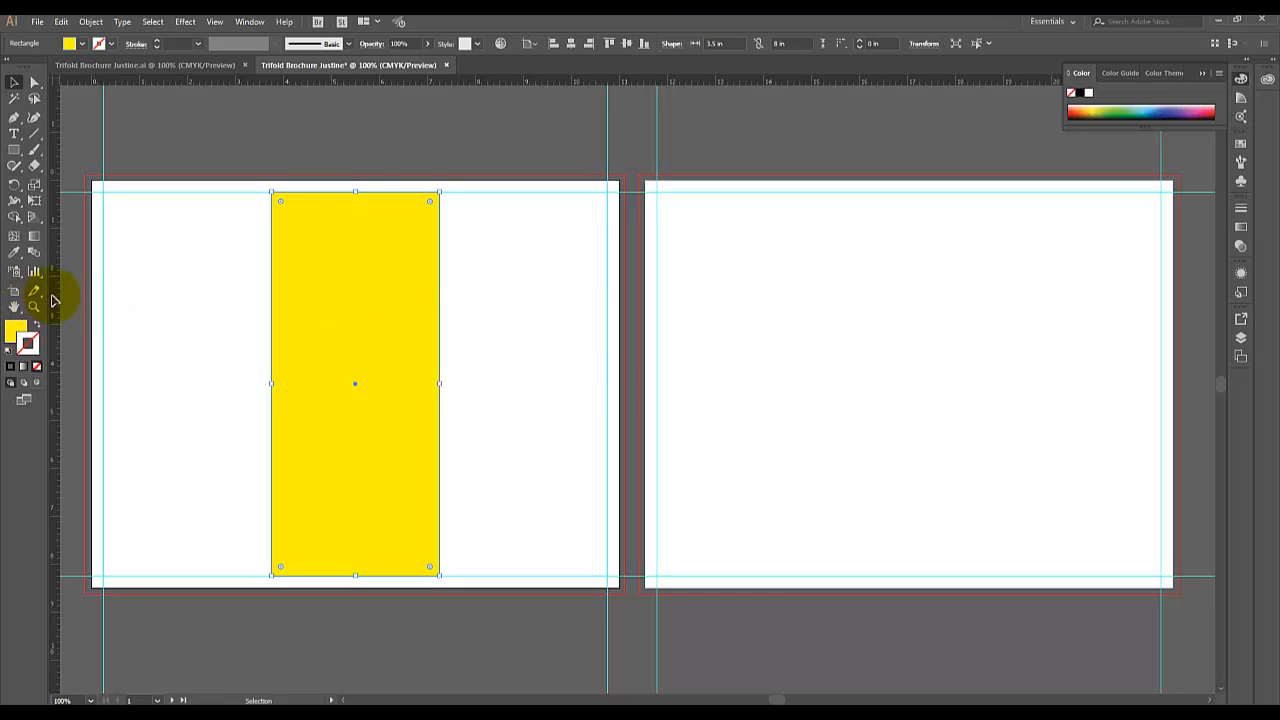
left_click_drag(52, 292, 271, 297)
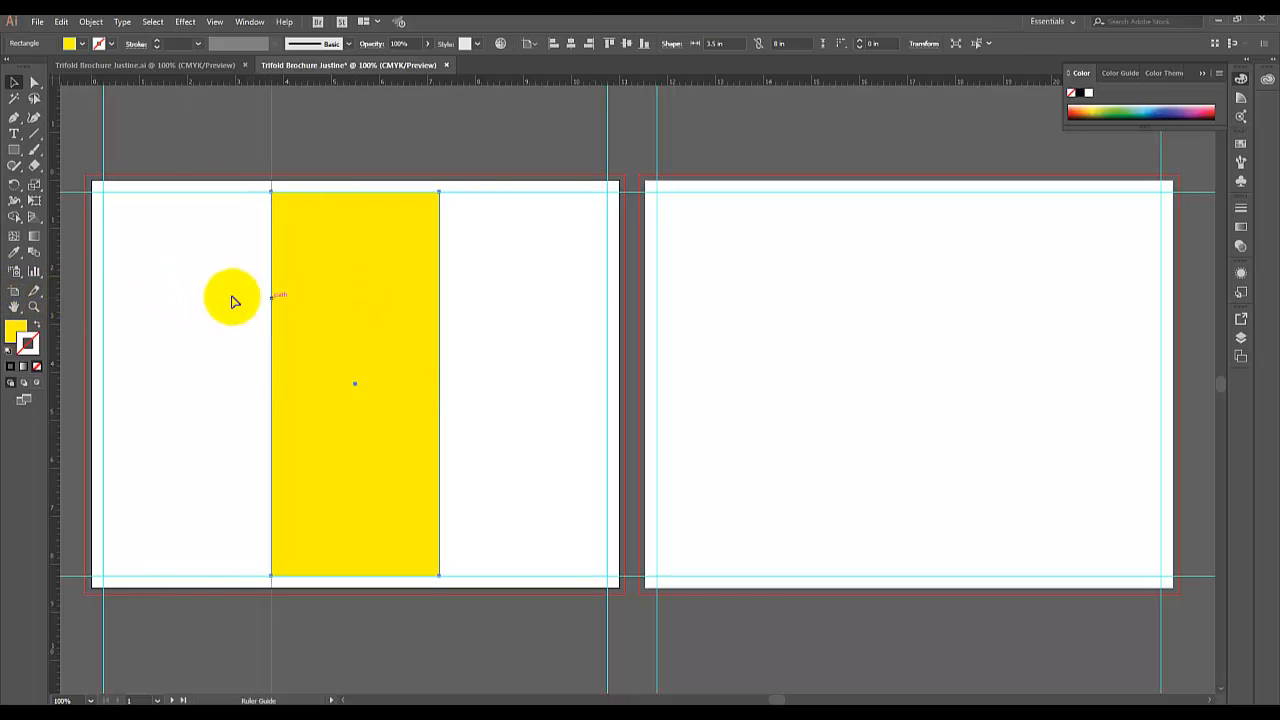
left_click_drag(52, 318, 439, 316)
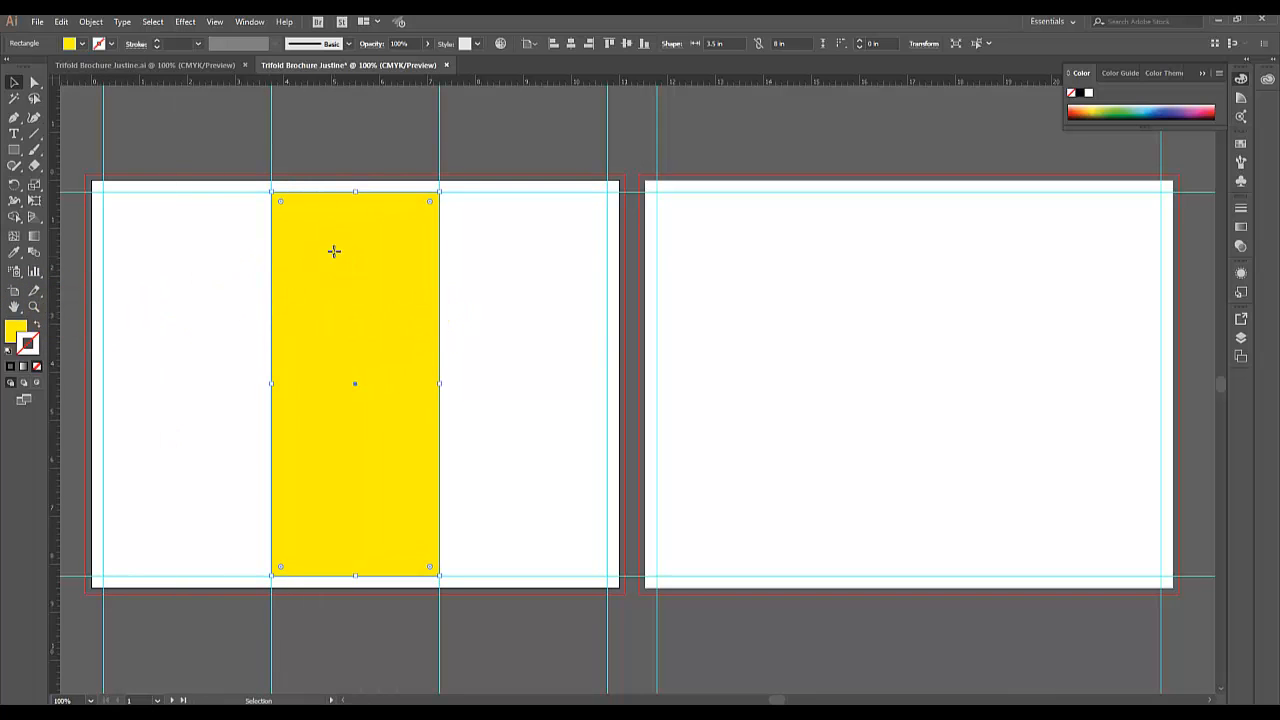
- Move the yellow rectangle onto the second artboard and center it there horizontally and vertically
left_click_drag(334, 251, 691, 229)
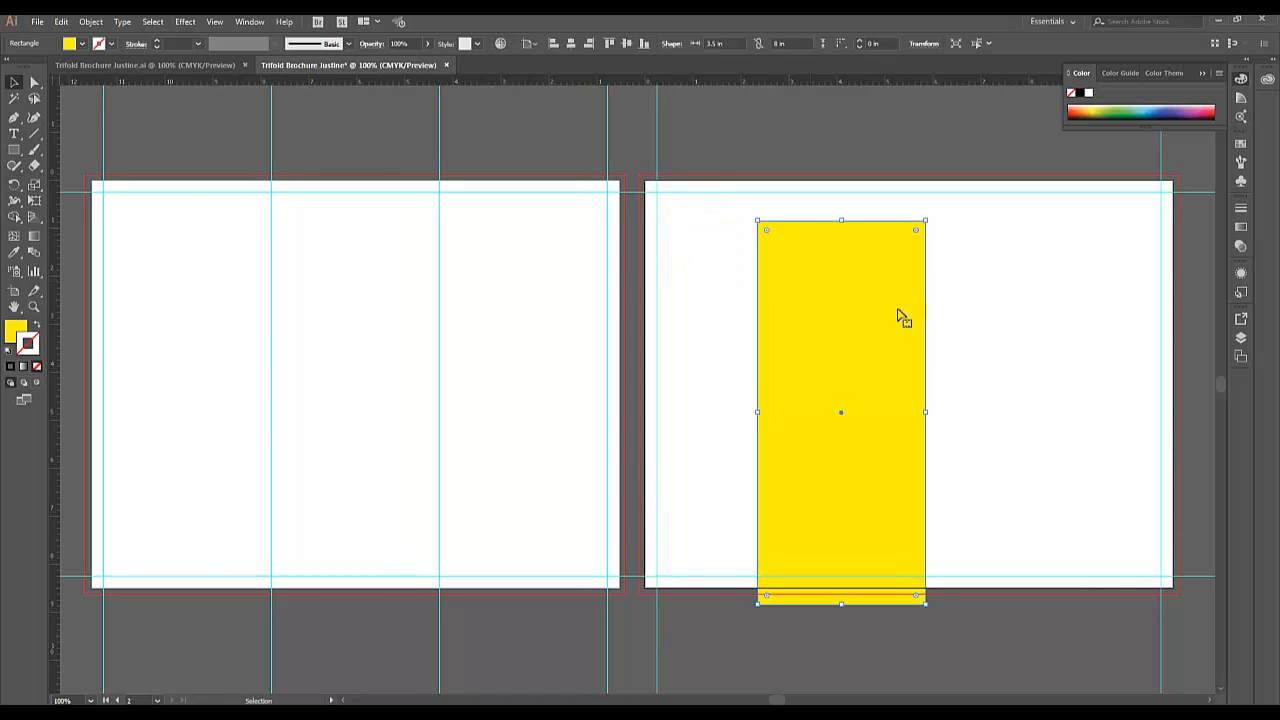
left_click(569, 45)
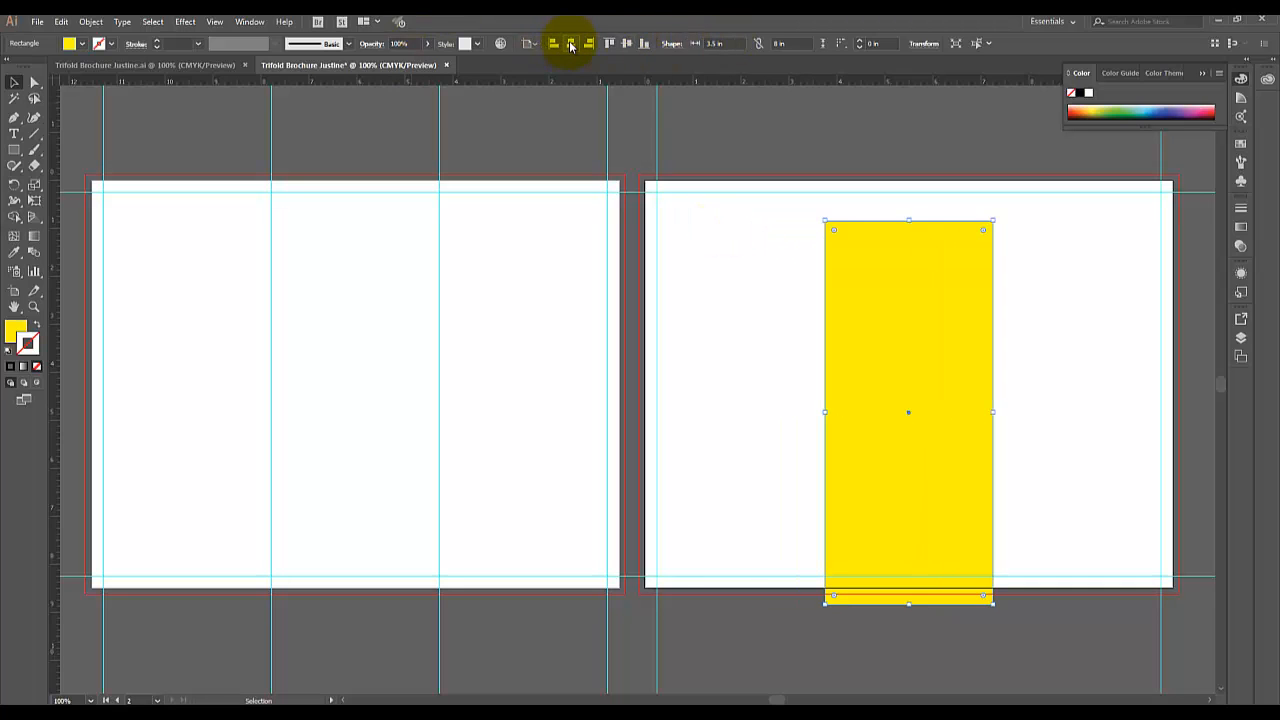
left_click(629, 45)
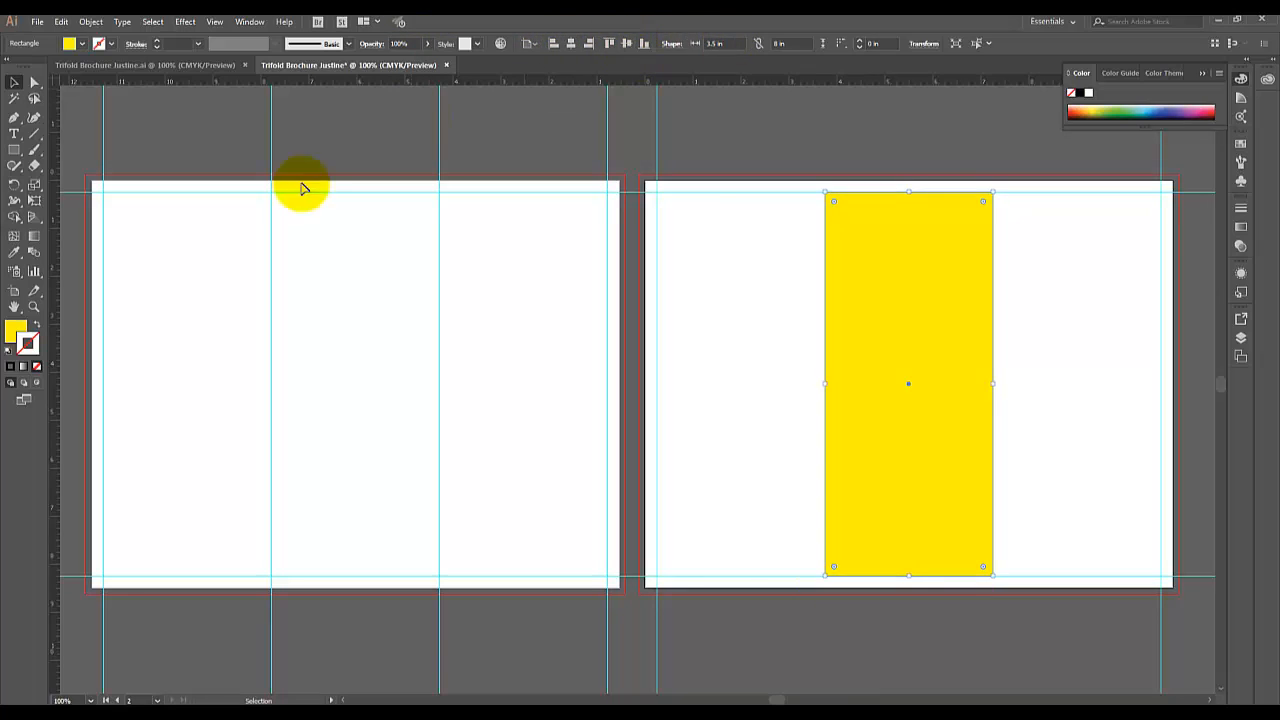
- Place vertical guides along both sides of the yellow rectangle on the second artboard, and delete the rectangle
left_click_drag(55, 270, 825, 294)
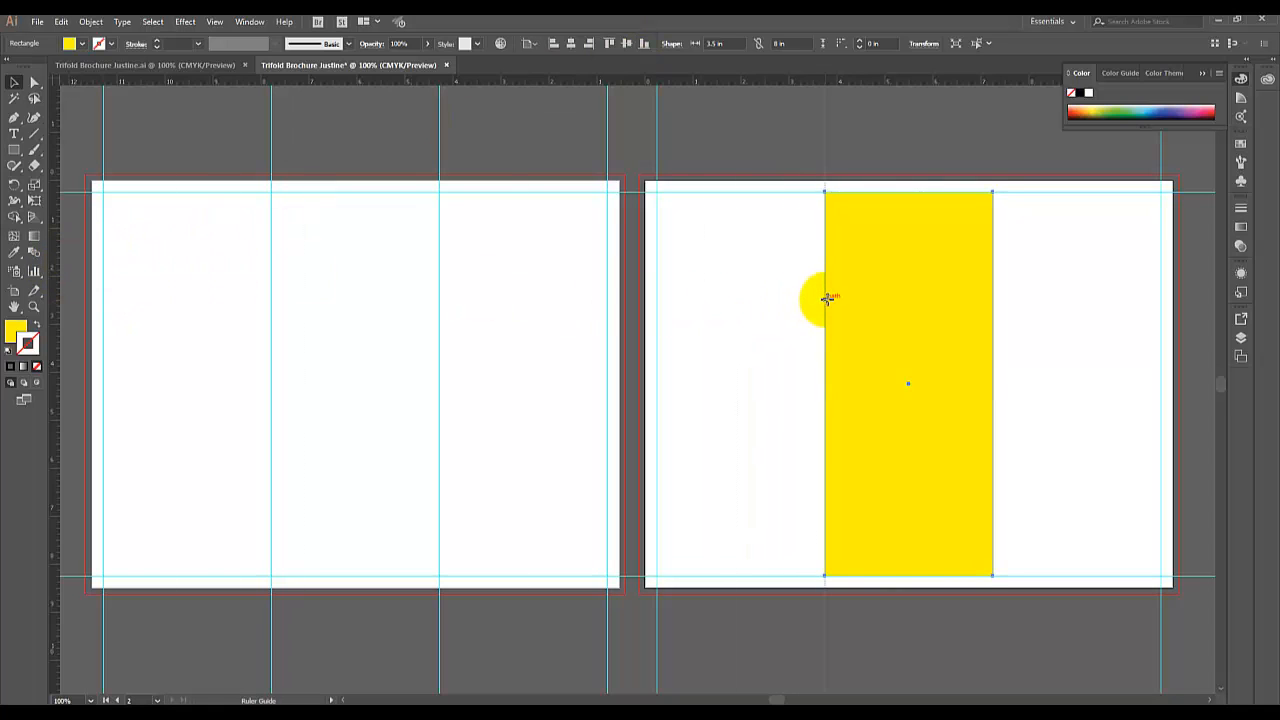
left_click_drag(55, 275, 992, 307)
left_click(940, 291)
key("Delete")
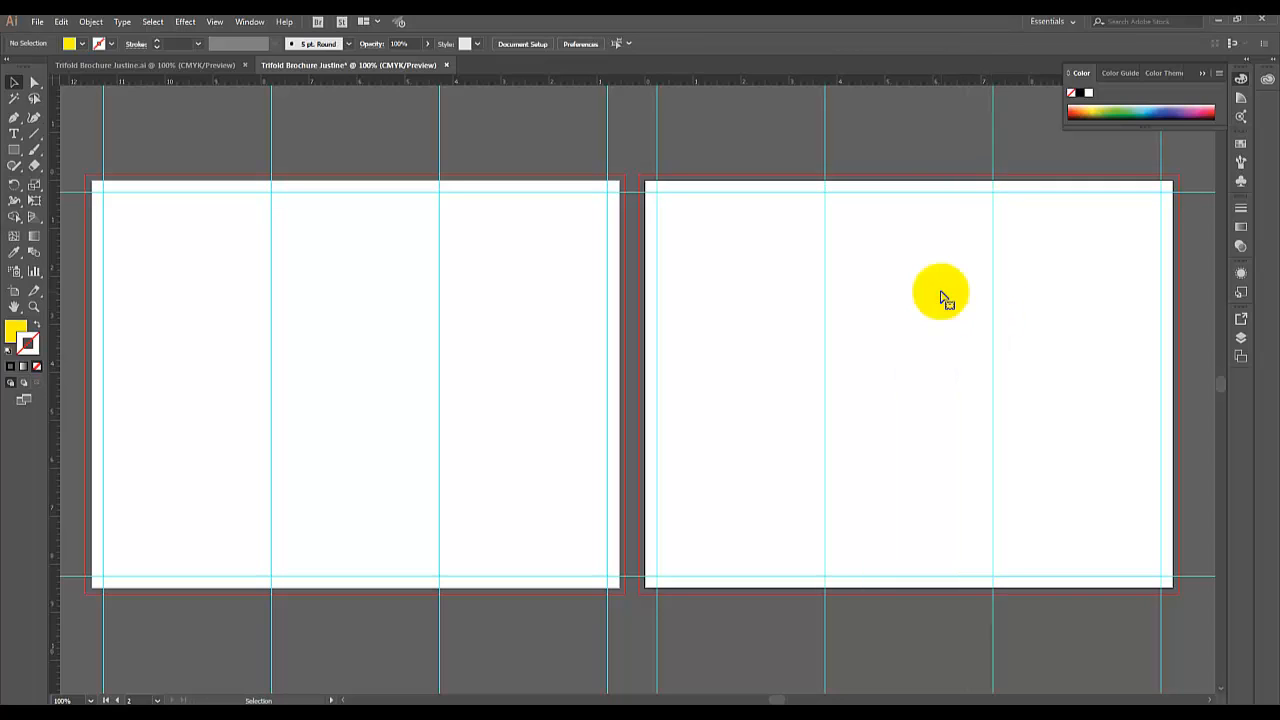